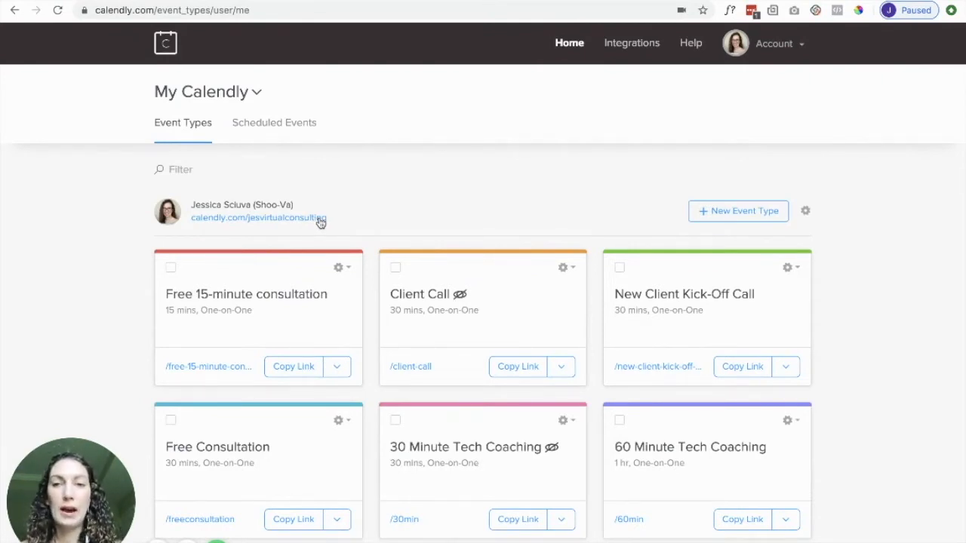
# Preview the public scheduling page and return to the event types overview to examine which events are marked secret.
pyautogui.click(320, 218)
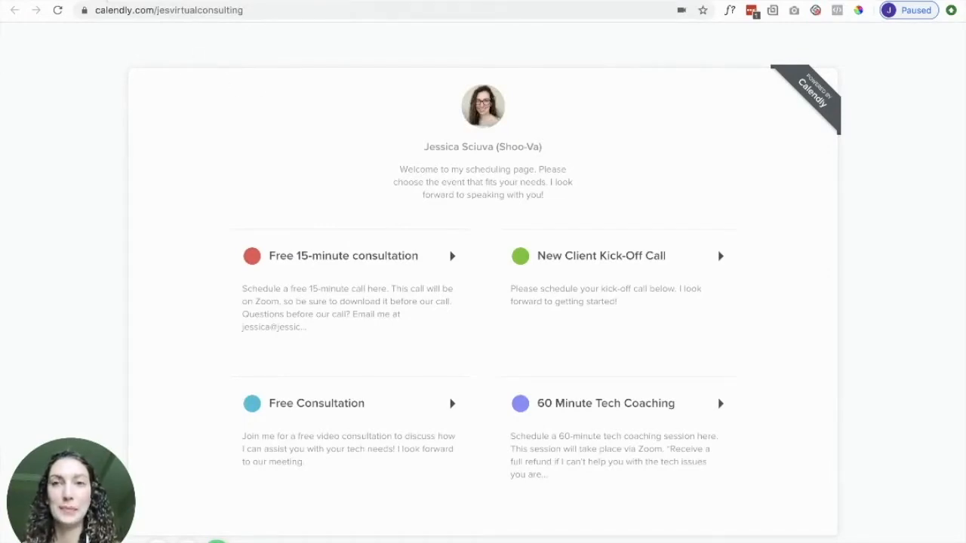
pyautogui.click(155, 0)
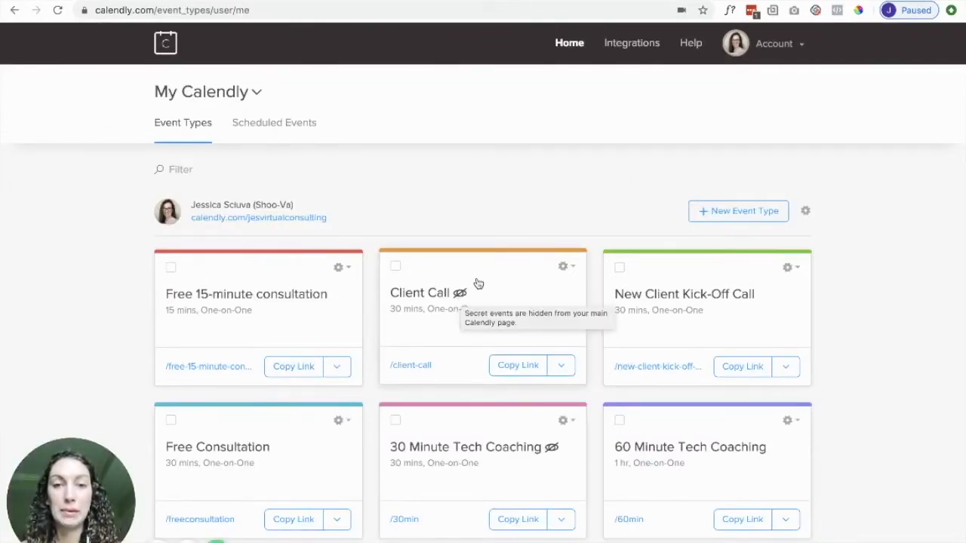
pyautogui.moveTo(458, 298)
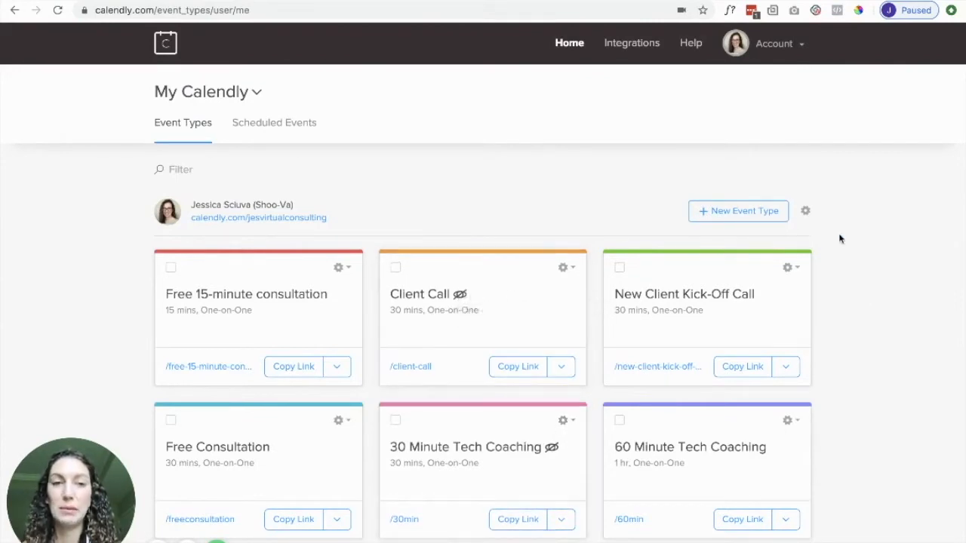
pyautogui.scroll(-2, 858, 332)
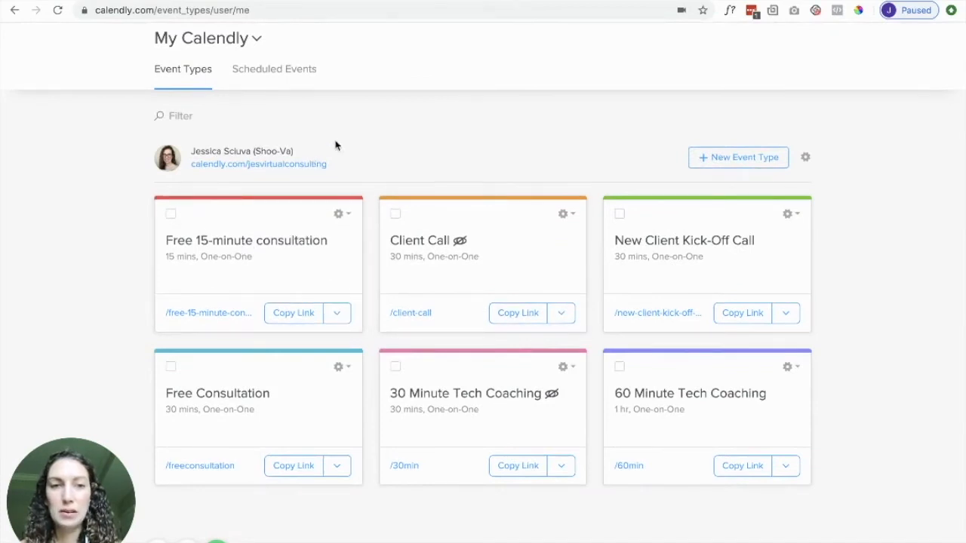
pyautogui.scroll(2, 373, 133)
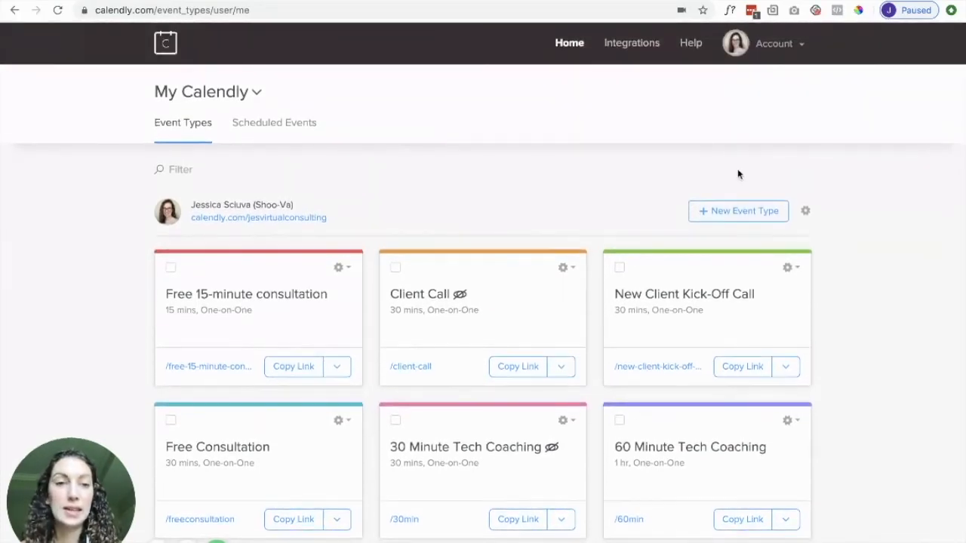
# Create a new one-on-one event type and name it "Test".
pyautogui.click(752, 219)
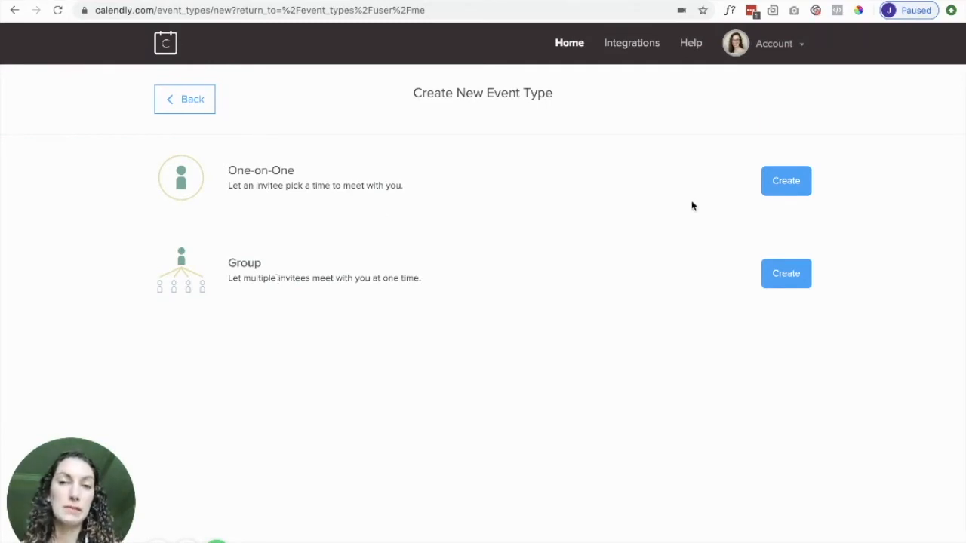
pyautogui.click(782, 187)
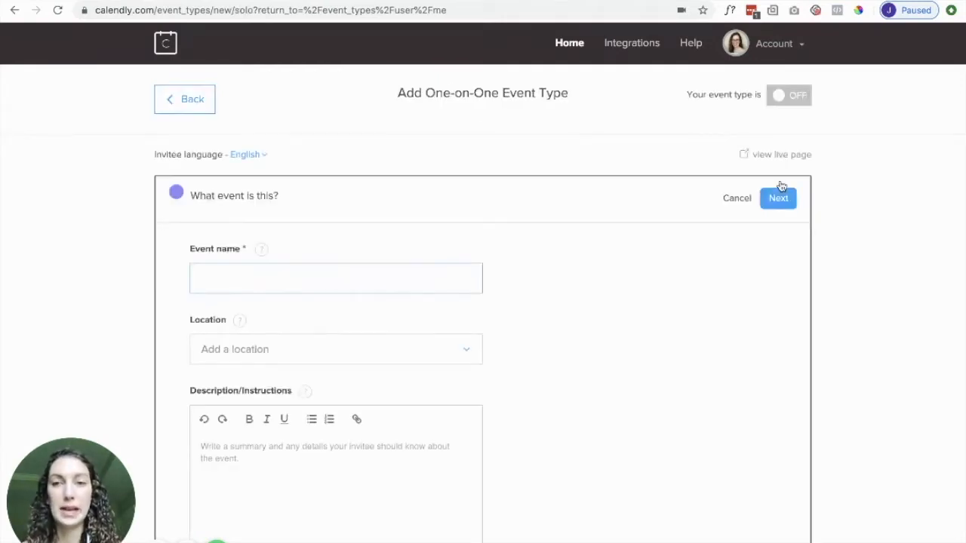
pyautogui.click(285, 285)
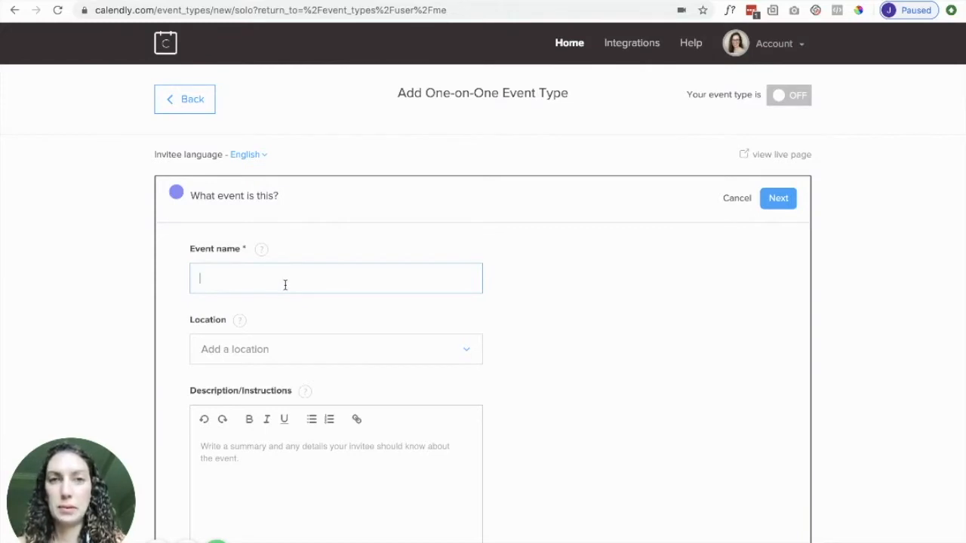
pyautogui.write('Test')
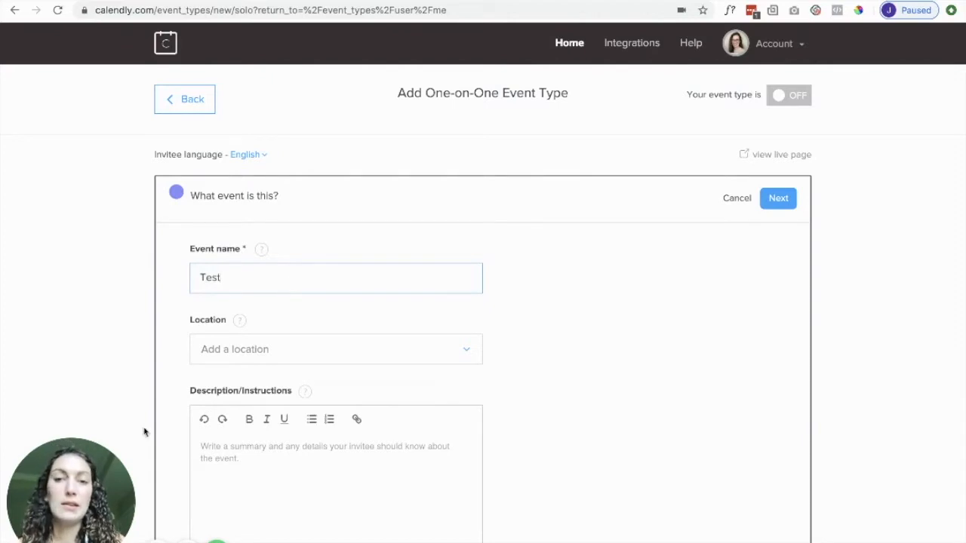
# Set the event's location to Zoom after looking through the available location options.
pyautogui.click(285, 355)
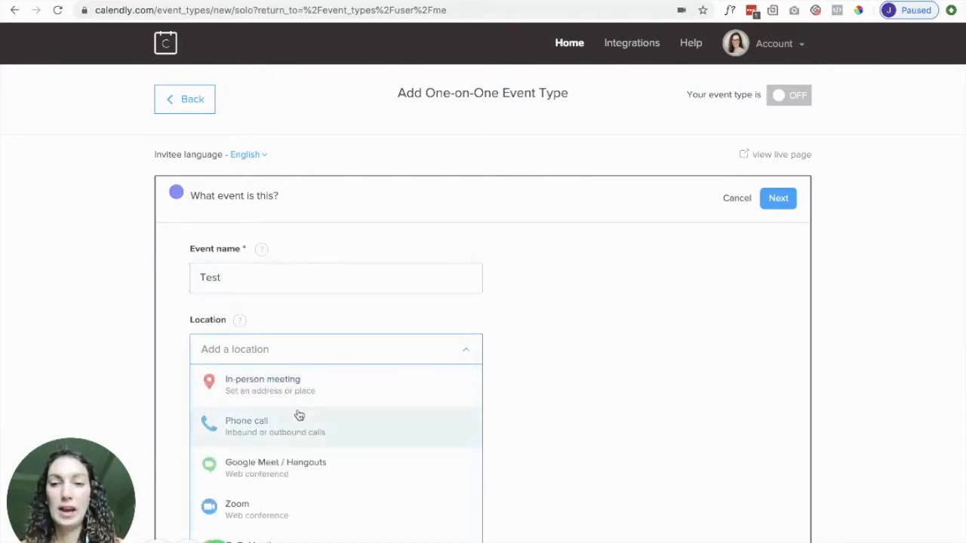
pyautogui.scroll(-3, 297, 413)
pyautogui.scroll(-2, 299, 416)
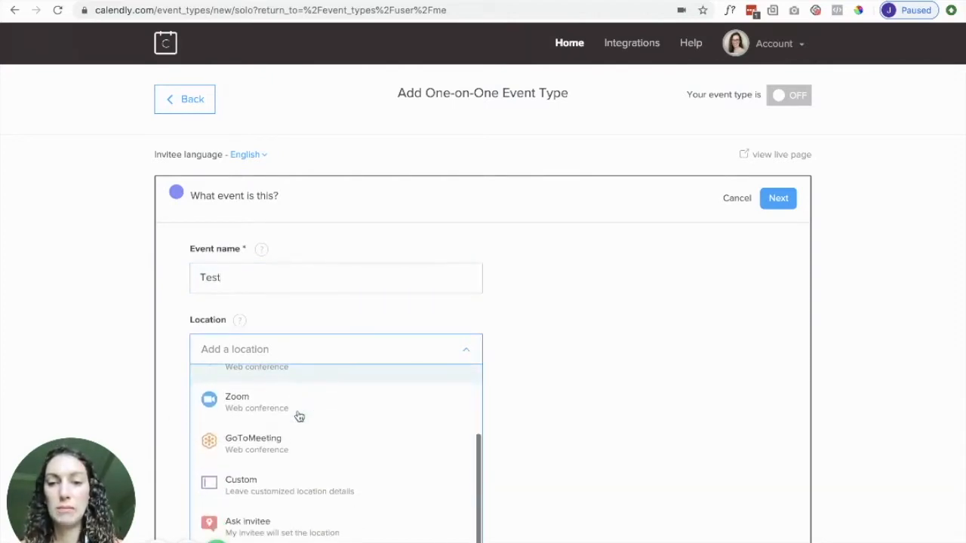
pyautogui.scroll(-1, 320, 508)
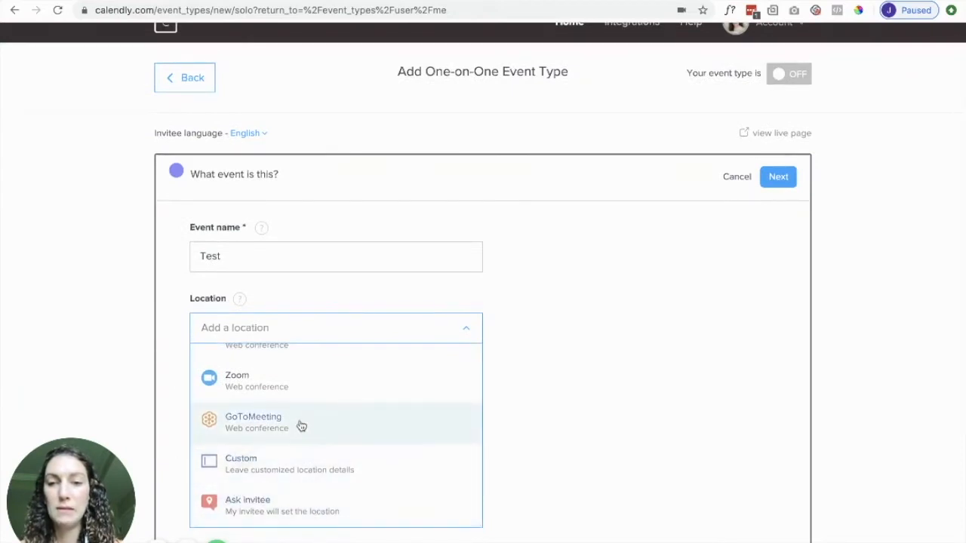
pyautogui.scroll(2, 299, 426)
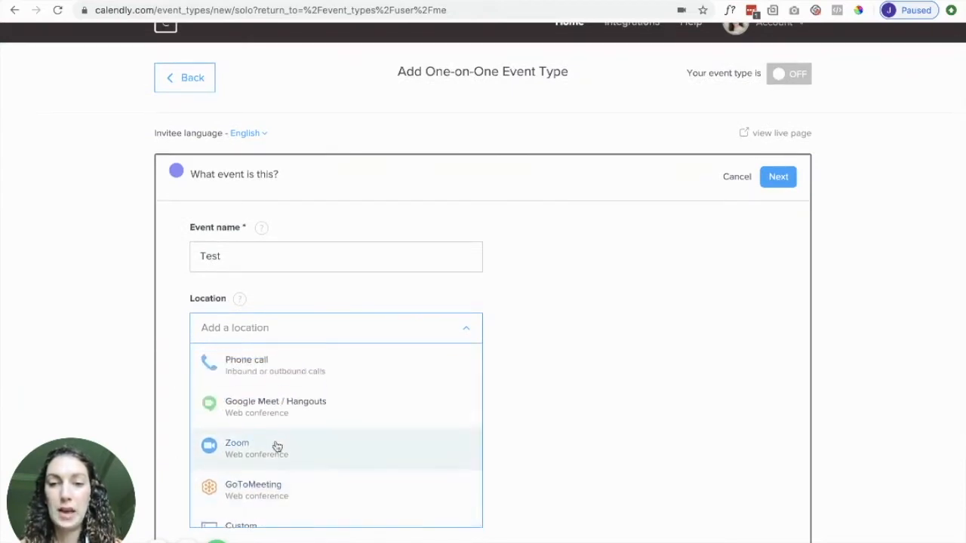
pyautogui.click(277, 447)
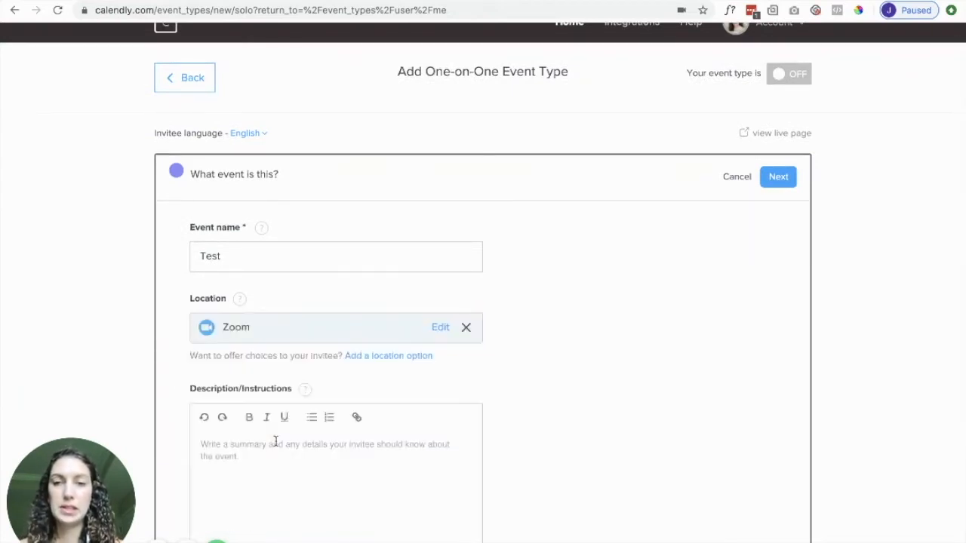
# Enter "Make sure to bring your action list." as the event's description and instructions.
pyautogui.scroll(-2, 552, 405)
pyautogui.click(381, 415)
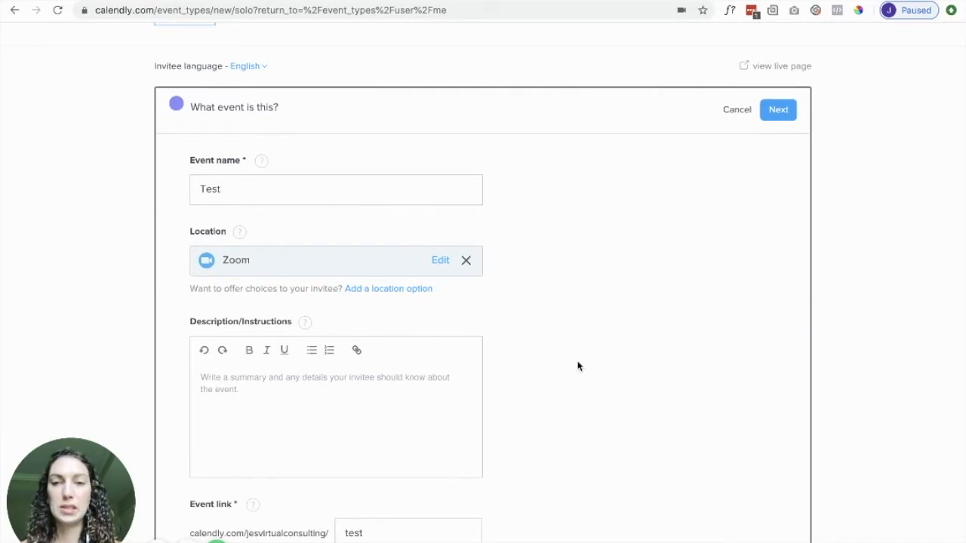
pyautogui.write('Make')
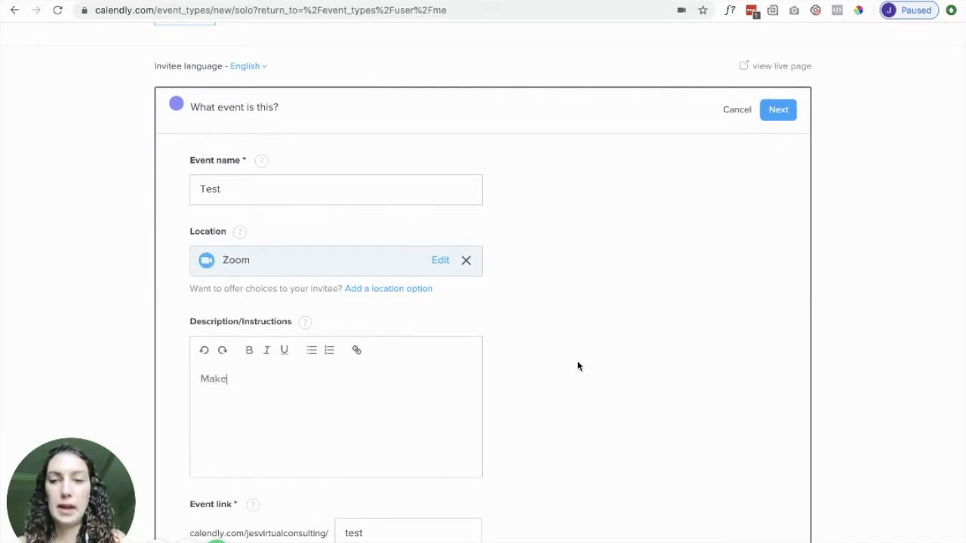
pyautogui.write(' sure to bring ')
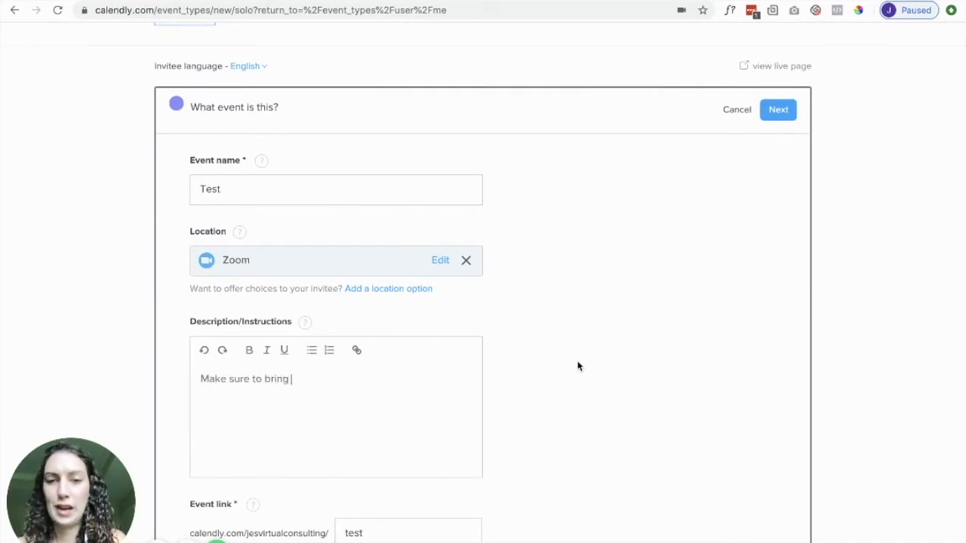
pyautogui.write('your action list.')
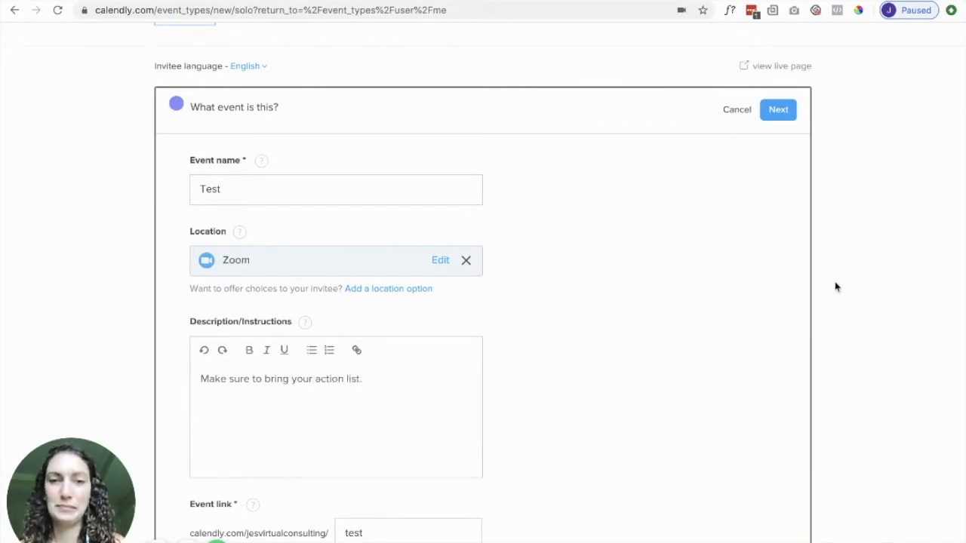
# Set the event color to pink and continue to the booking availability settings.
pyautogui.scroll(-3, 655, 385)
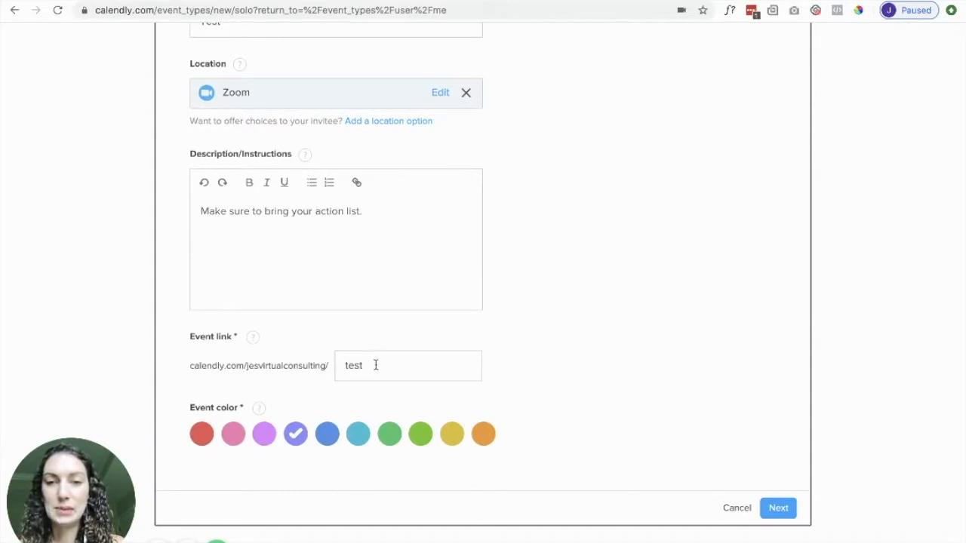
pyautogui.scroll(1, 608, 259)
pyautogui.scroll(3, 609, 260)
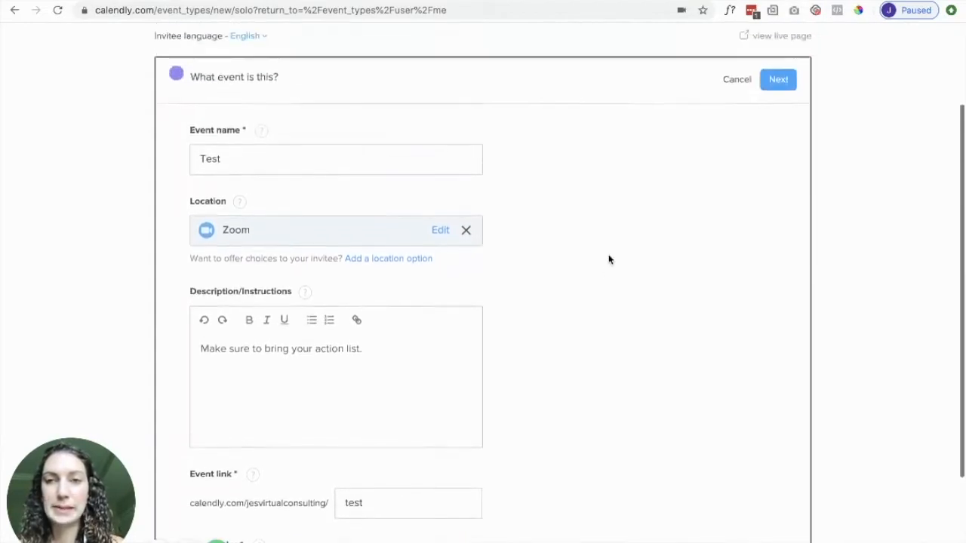
pyautogui.scroll(-4, 601, 353)
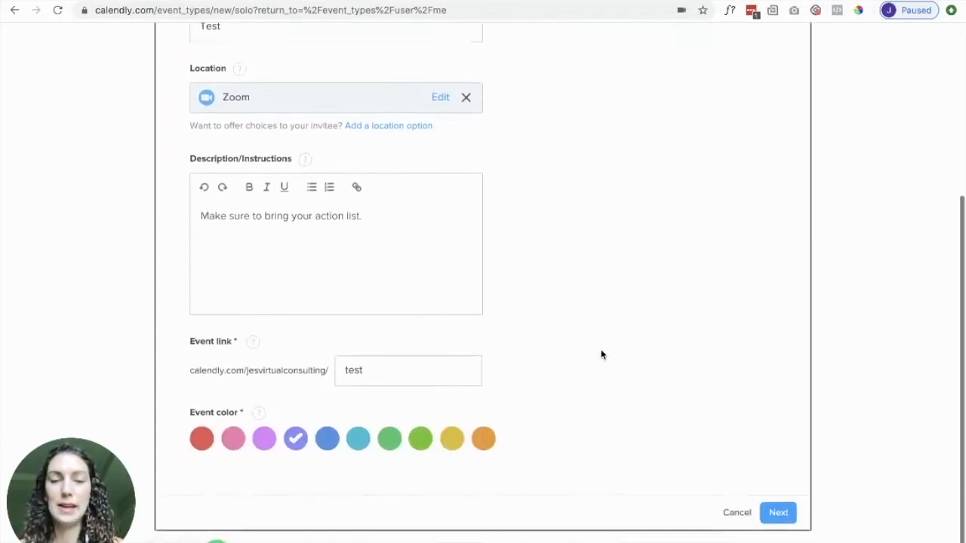
pyautogui.click(234, 438)
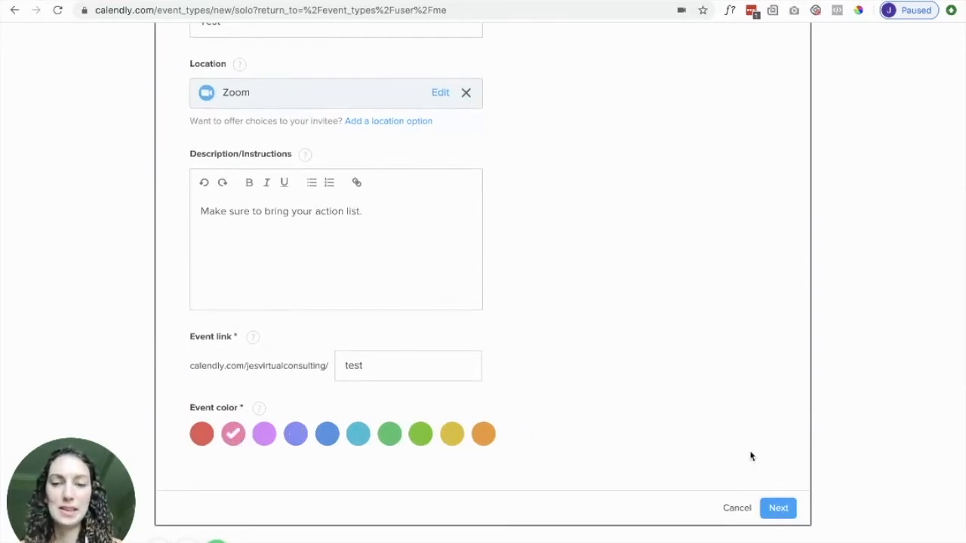
pyautogui.click(785, 511)
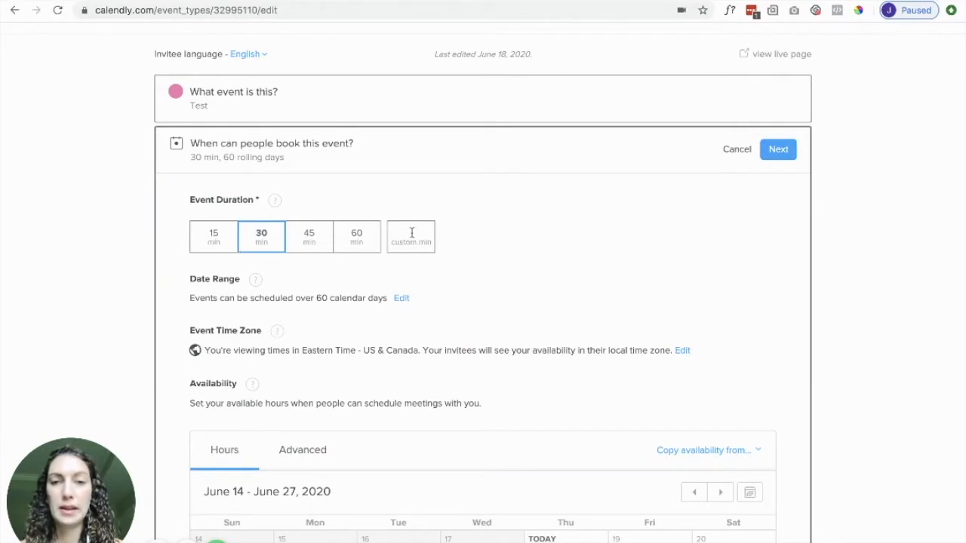
# Examine the date range options for scheduling the event and close them without applying changes.
pyautogui.scroll(-1, 599, 281)
pyautogui.scroll(-2, 600, 281)
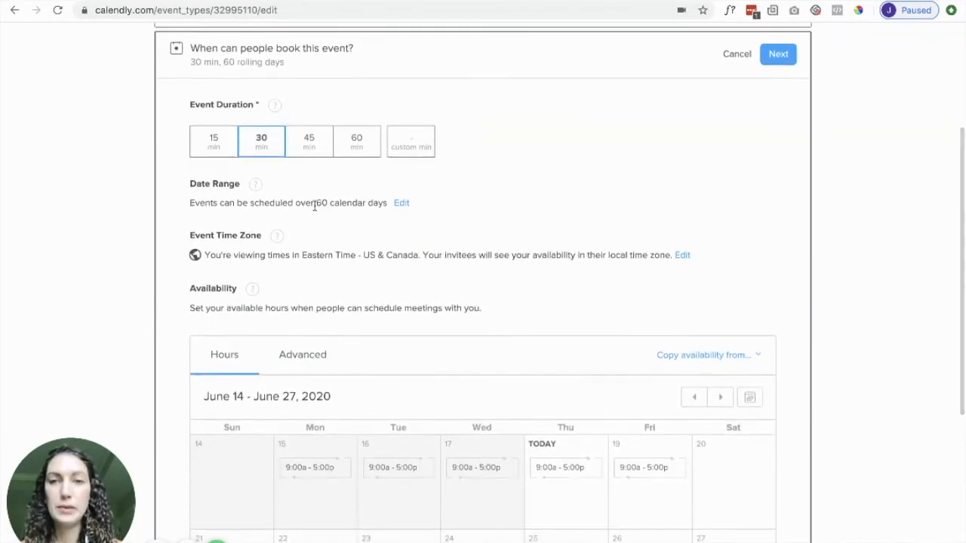
pyautogui.click(400, 204)
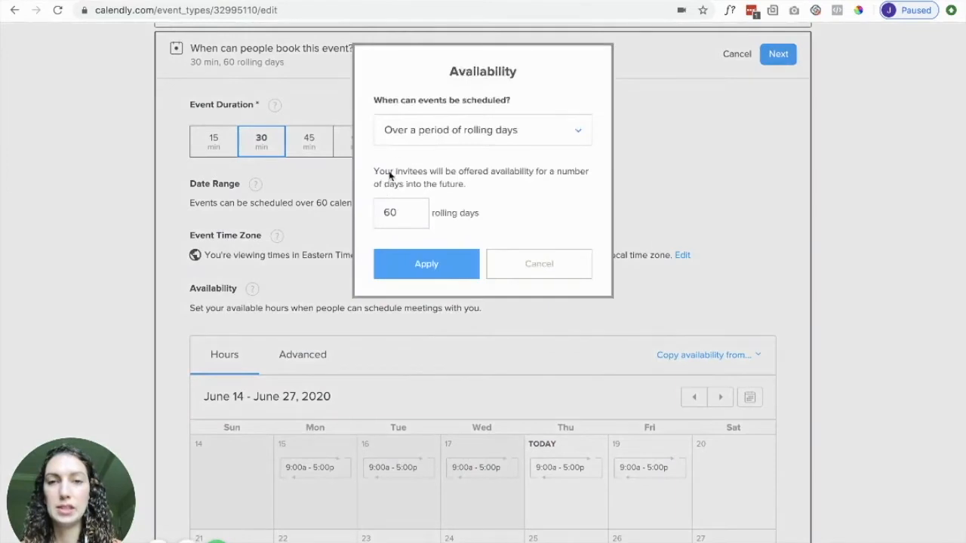
pyautogui.click(521, 262)
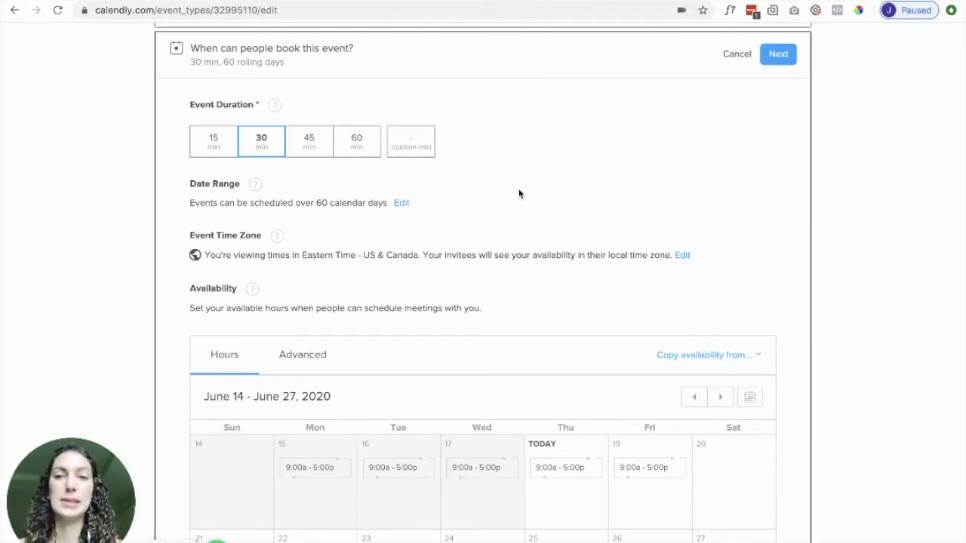
# Open the availability for Monday, June 15 and set its interval to end at 11:00 am.
pyautogui.scroll(-1, 520, 194)
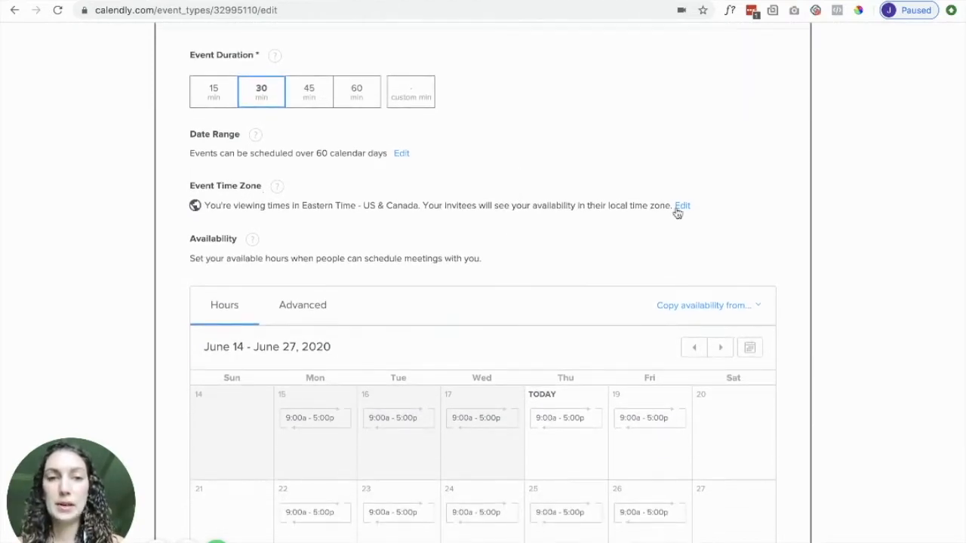
pyautogui.scroll(-3, 576, 298)
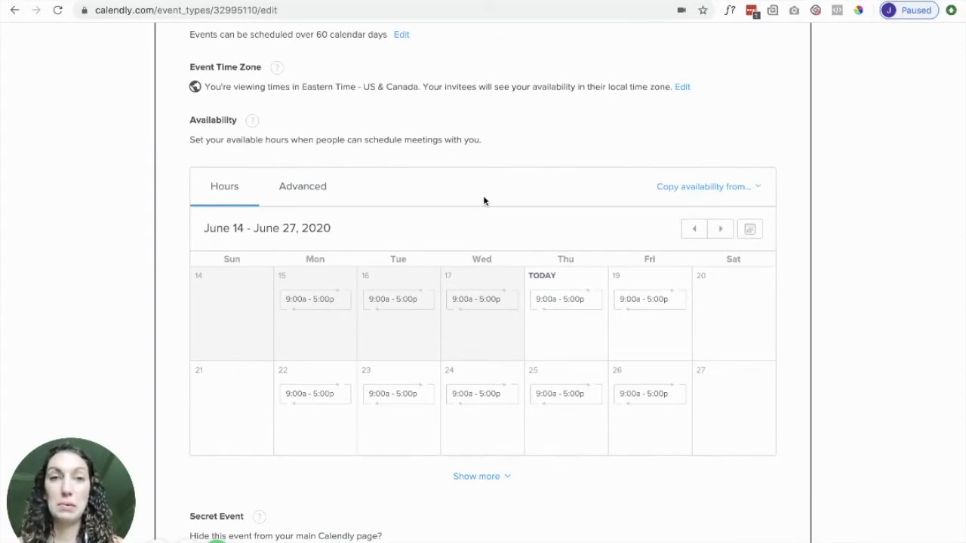
pyautogui.click(333, 303)
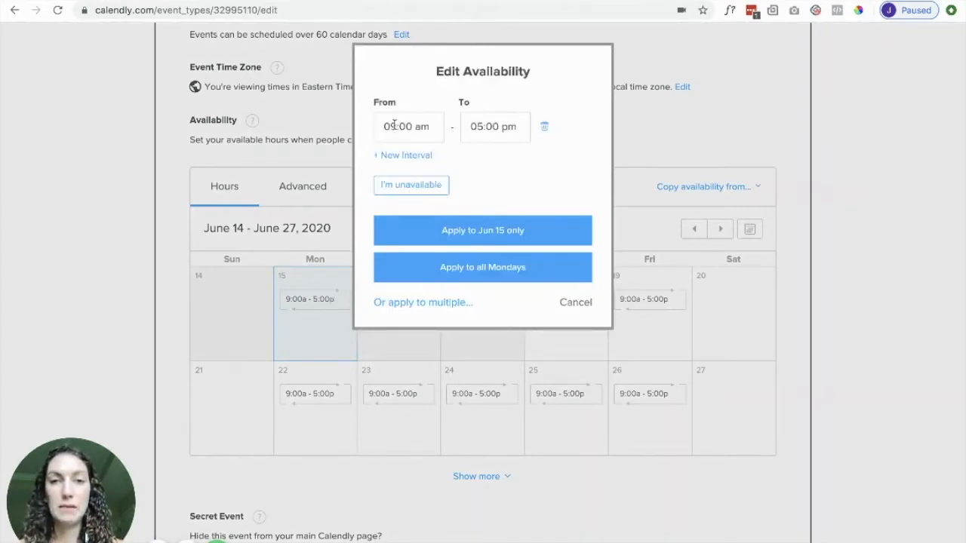
pyautogui.click(480, 125)
pyautogui.write('11')
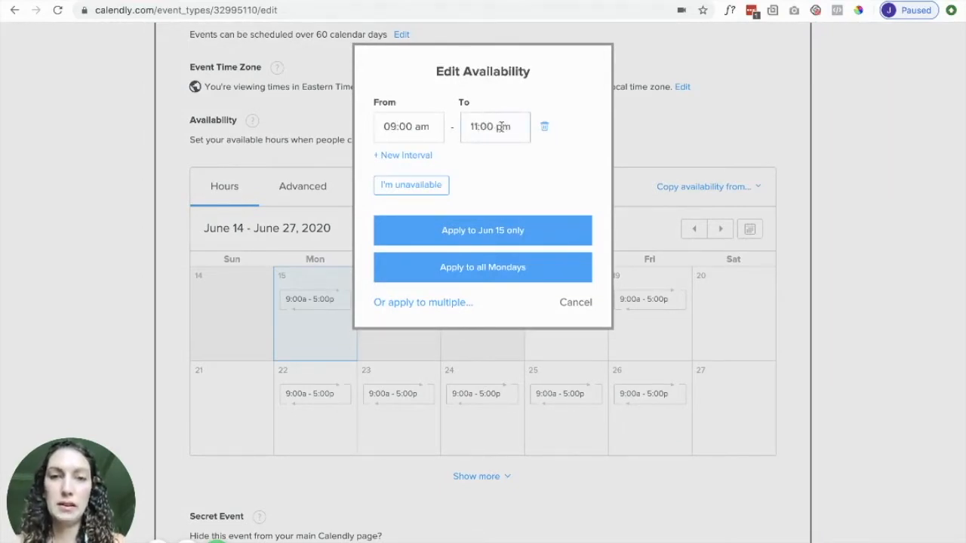
pyautogui.click(501, 127)
pyautogui.write('a')
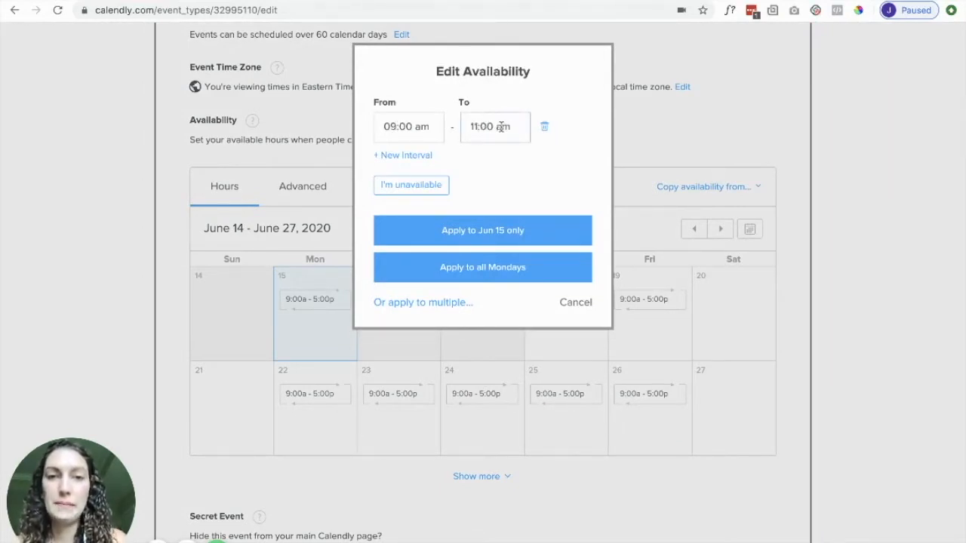
# Add a second availability interval for June 15 from 02:00 pm to 04:00 pm.
pyautogui.click(421, 156)
pyautogui.click(397, 173)
pyautogui.write('2:00')
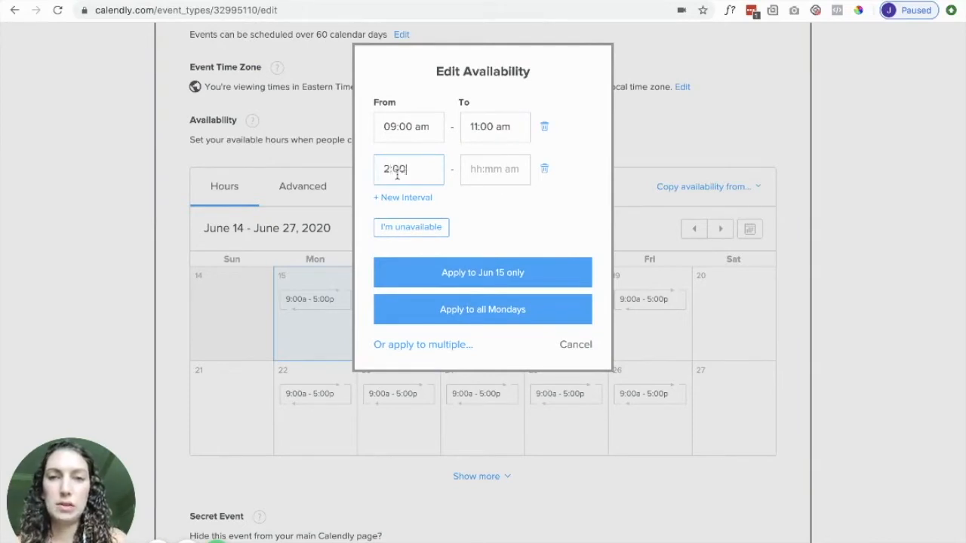
pyautogui.write(' pm')
pyautogui.press('Tab')
pyautogui.write('4:00pm')
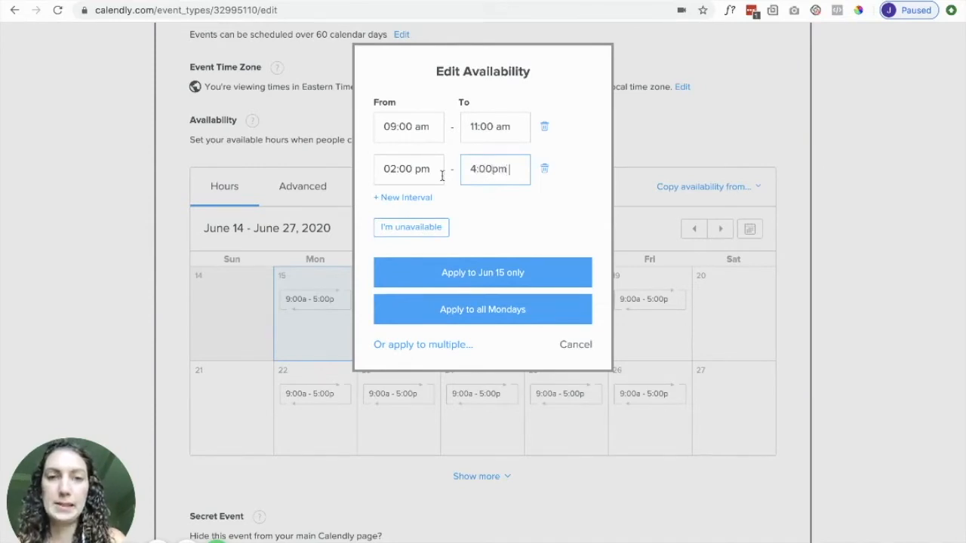
pyautogui.click(491, 170)
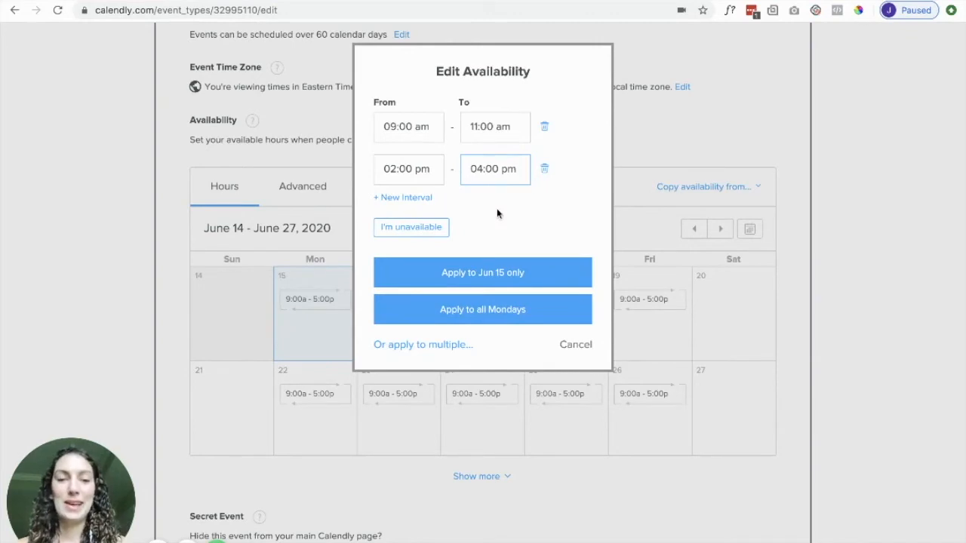
# Mark June 15 as unavailable to clear its intervals and add a single interval from 09:00 am to 11:00 am.
pyautogui.click(414, 232)
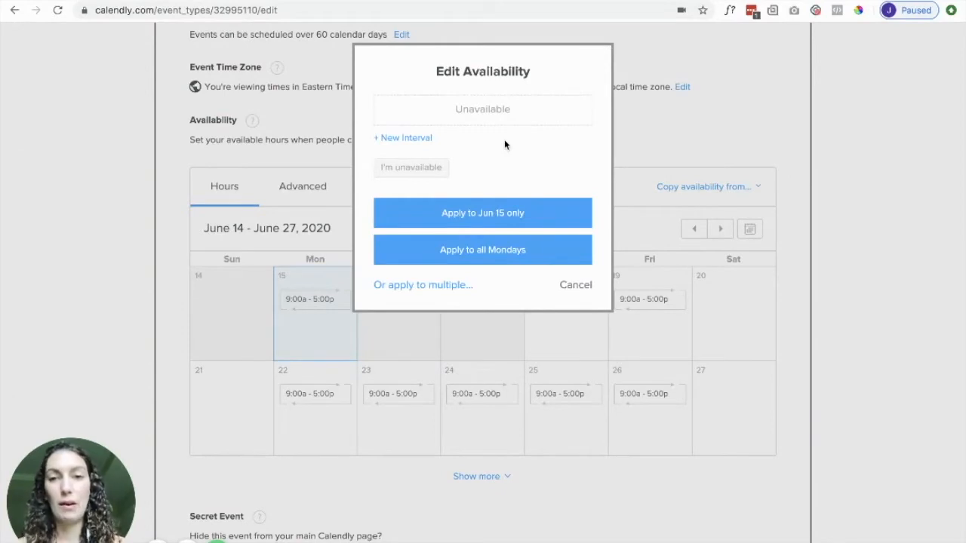
pyautogui.click(411, 139)
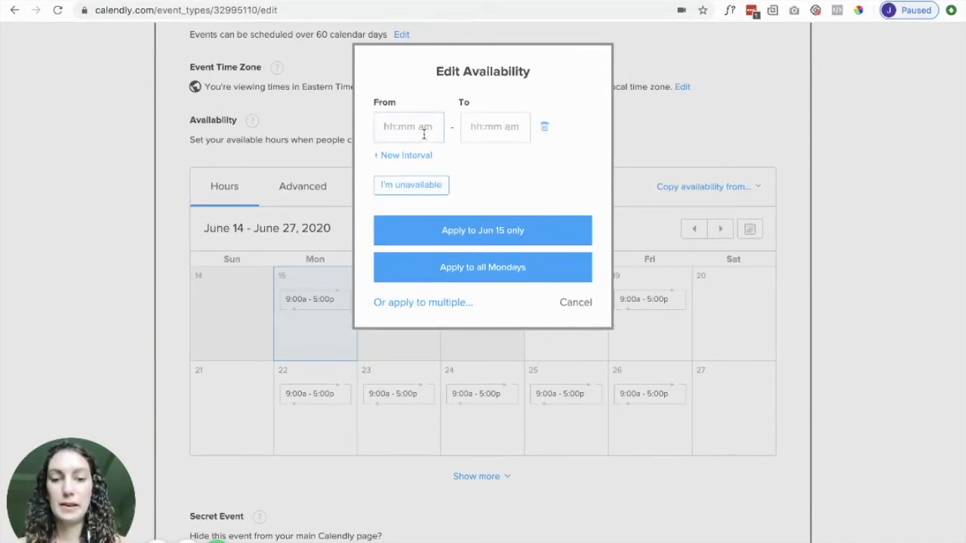
pyautogui.write('9:00')
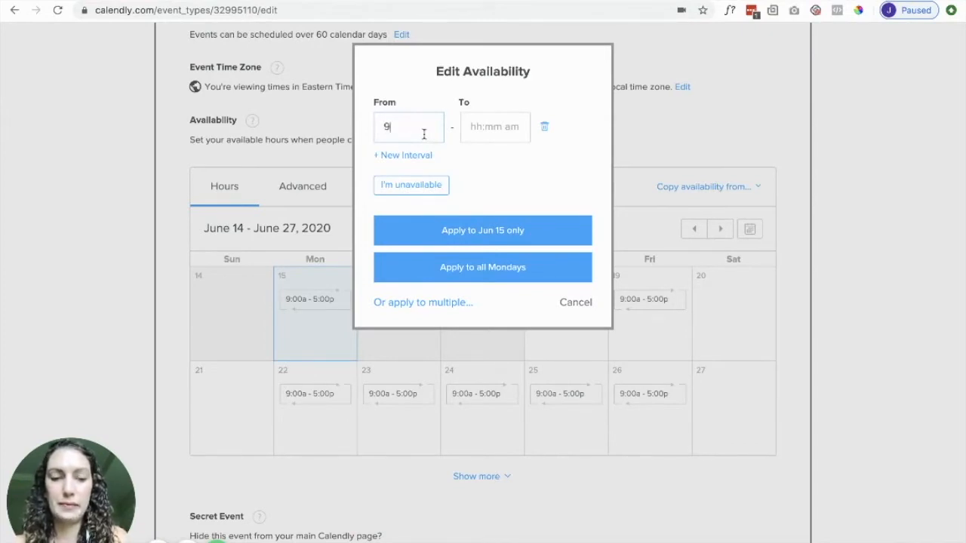
pyautogui.press('Tab')
pyautogui.write('11')
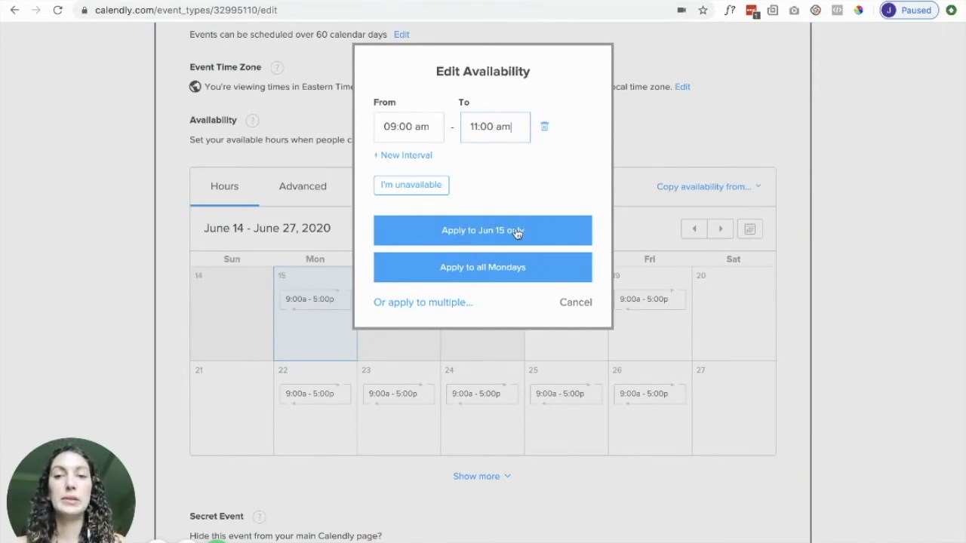
# Apply the edited June 15 hours to repeating Mondays, Tuesdays, Wednesdays, Thursdays and Fridays.
pyautogui.click(435, 303)
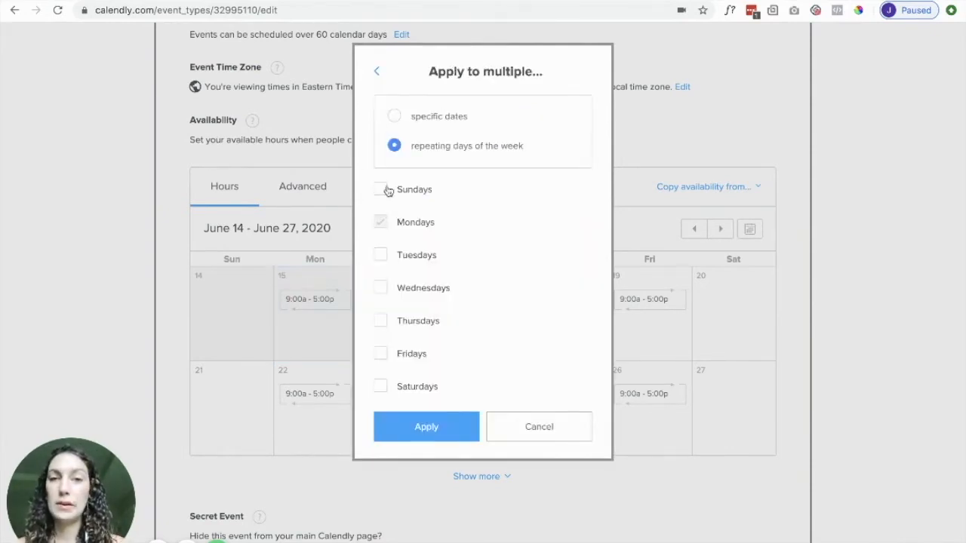
pyautogui.click(380, 255)
pyautogui.click(380, 287)
pyautogui.click(380, 320)
pyautogui.click(380, 353)
pyautogui.click(451, 426)
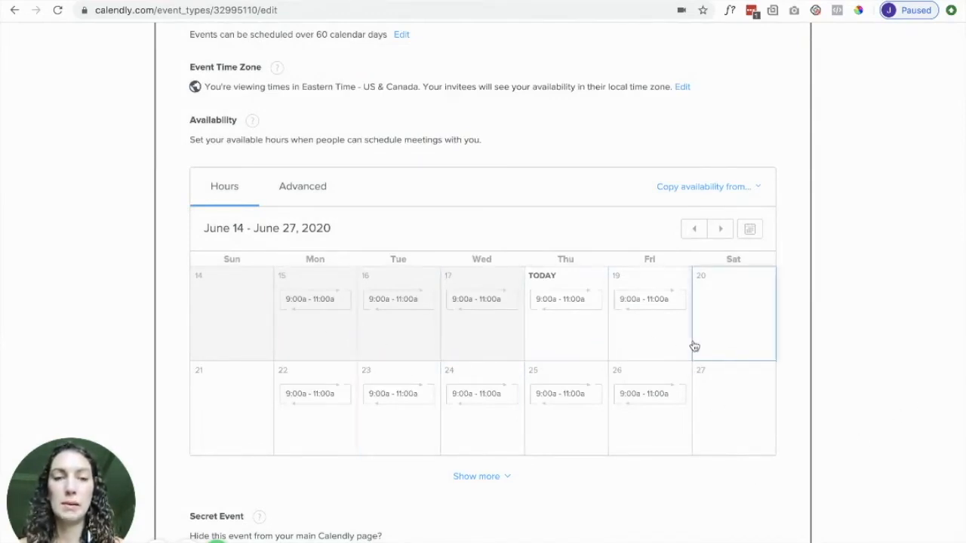
# Make the event secret so it is hidden from the main Calendly page.
pyautogui.scroll(-1, 504, 365)
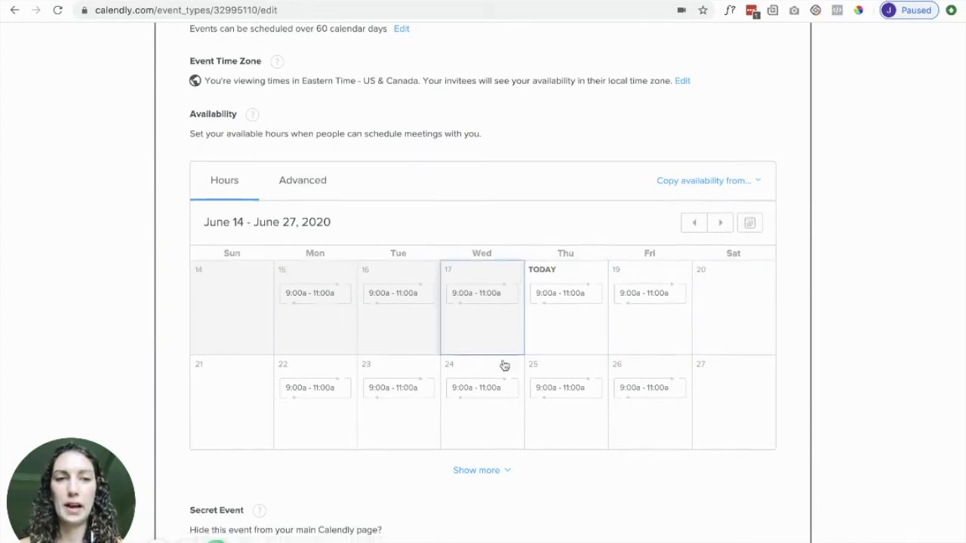
pyautogui.scroll(-3, 504, 365)
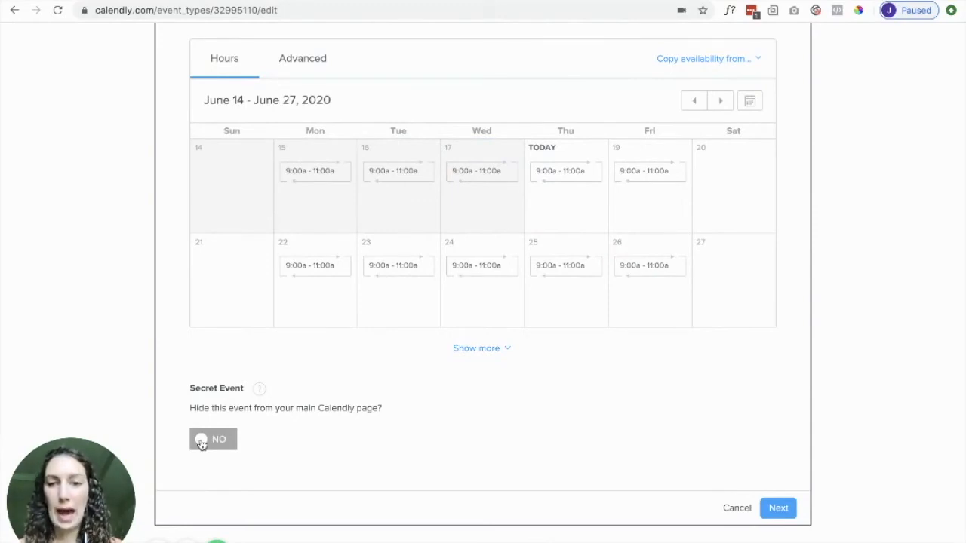
pyautogui.scroll(5, 400, 425)
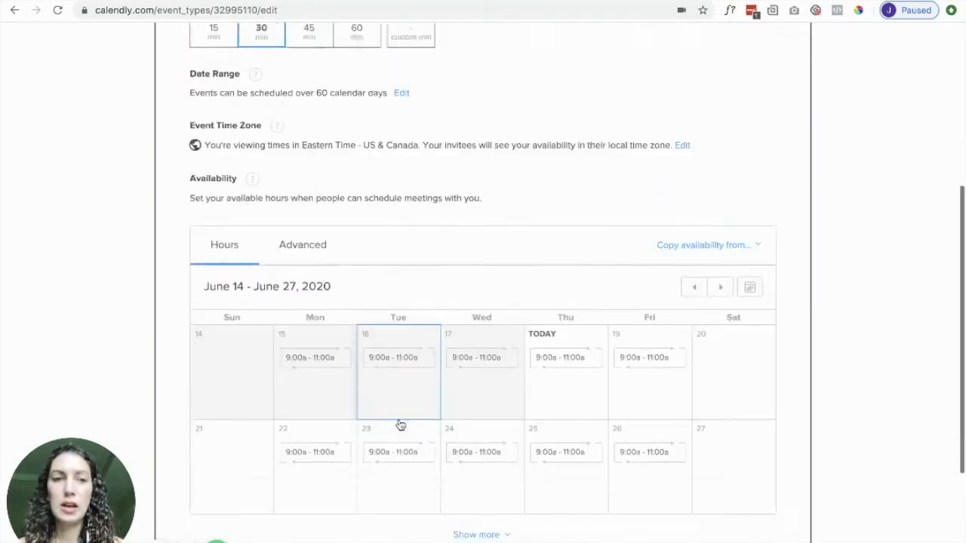
pyautogui.scroll(-5, 400, 425)
pyautogui.click(211, 442)
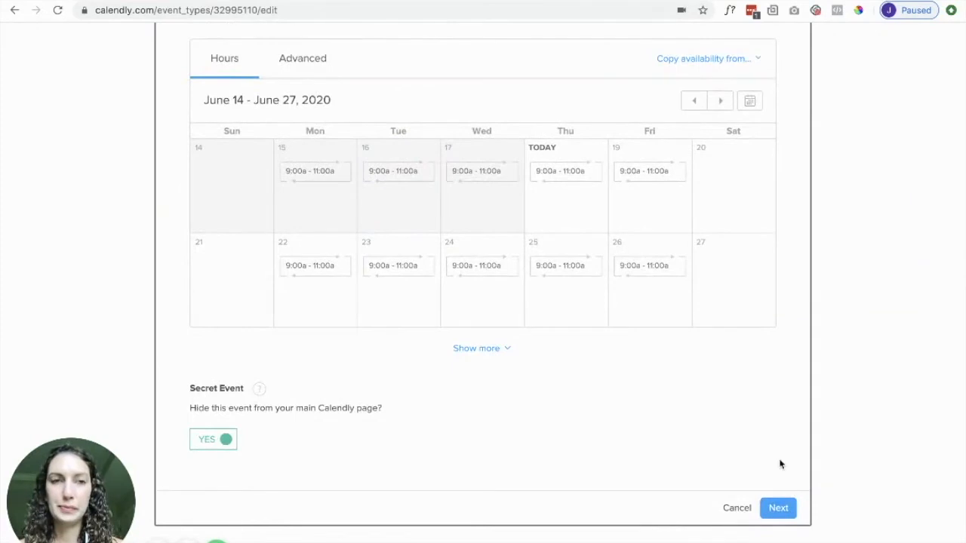
# Copy the availability from the New Client Kick-Off Call event and save the booking settings by continuing.
pyautogui.scroll(3, 781, 464)
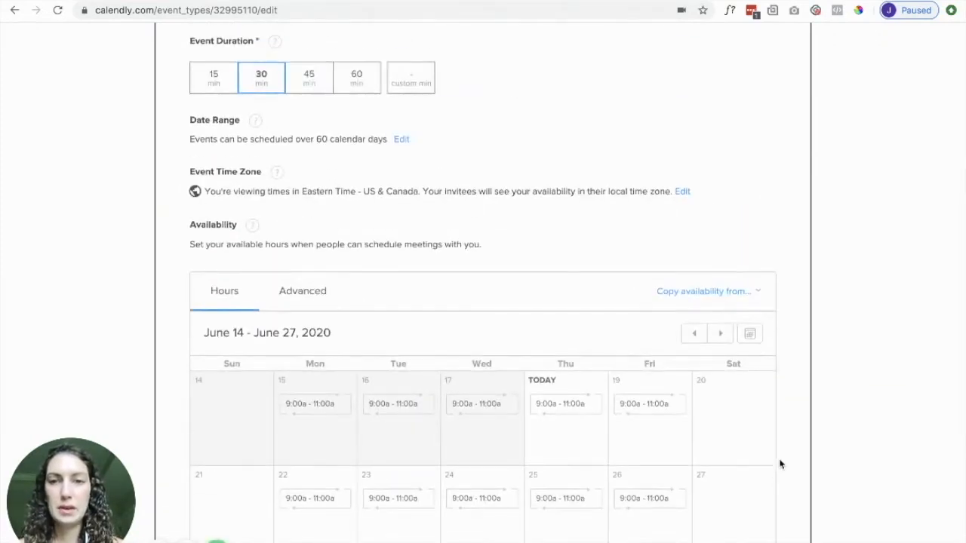
pyautogui.scroll(-3, 781, 464)
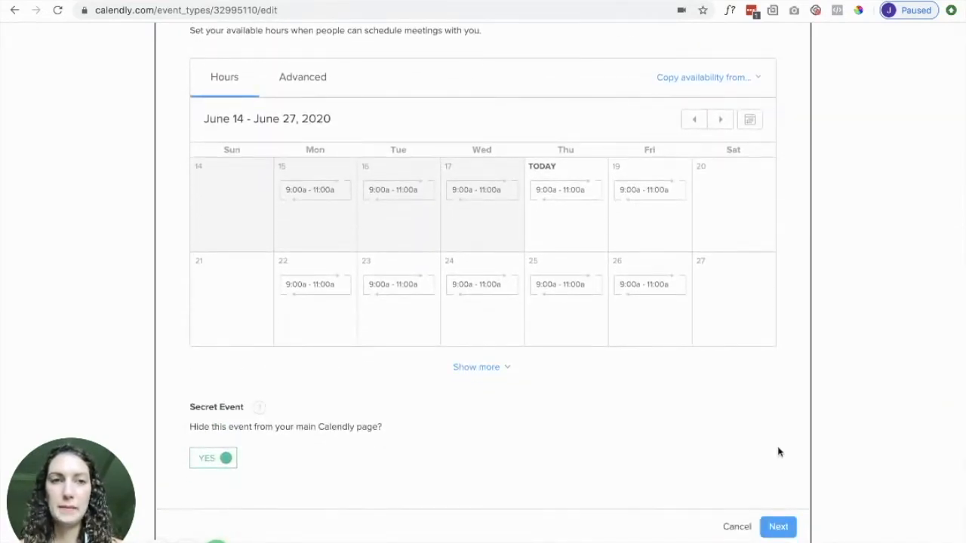
pyautogui.click(736, 80)
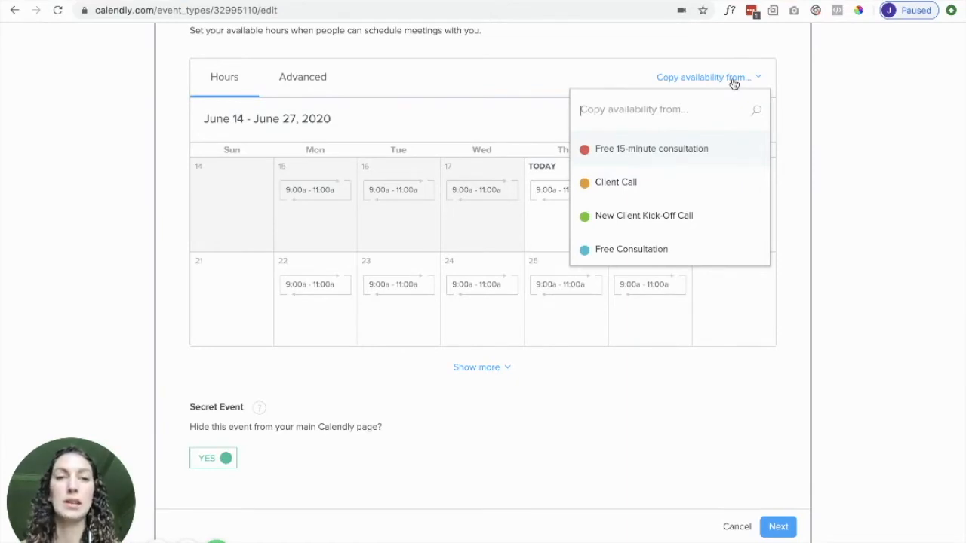
pyautogui.click(643, 216)
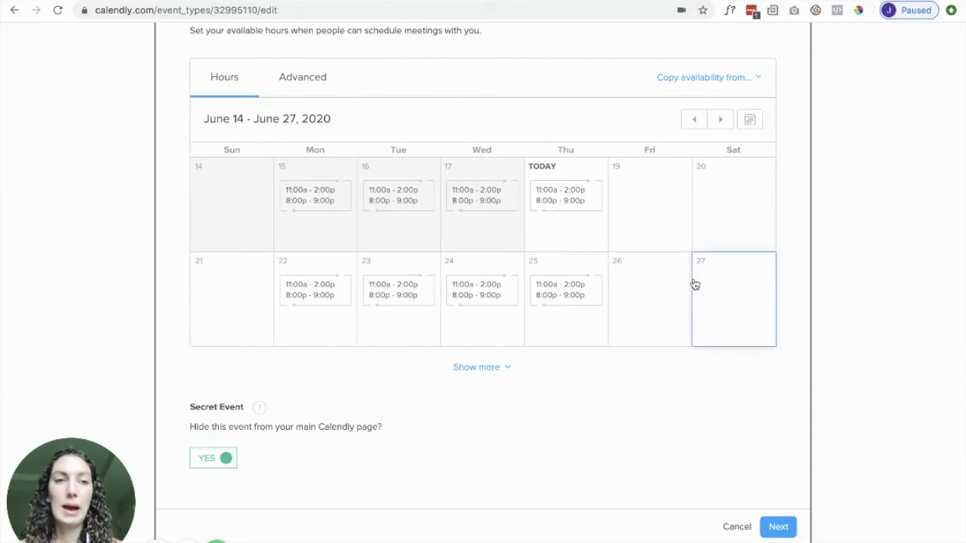
pyautogui.click(774, 526)
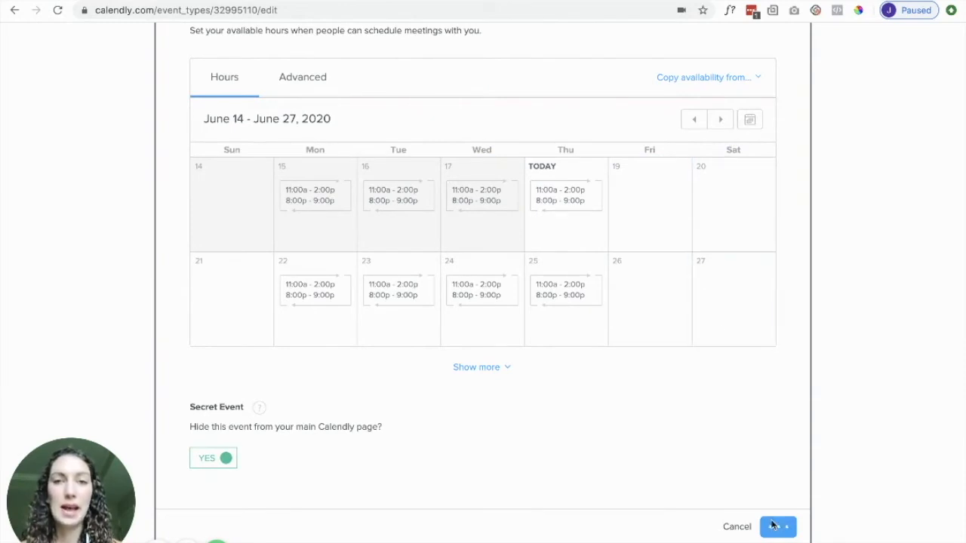
# Preview the event's live booking page by choosing the 8:00pm slot on Thursday, June 18 and confirming it.
pyautogui.scroll(-1, 897, 339)
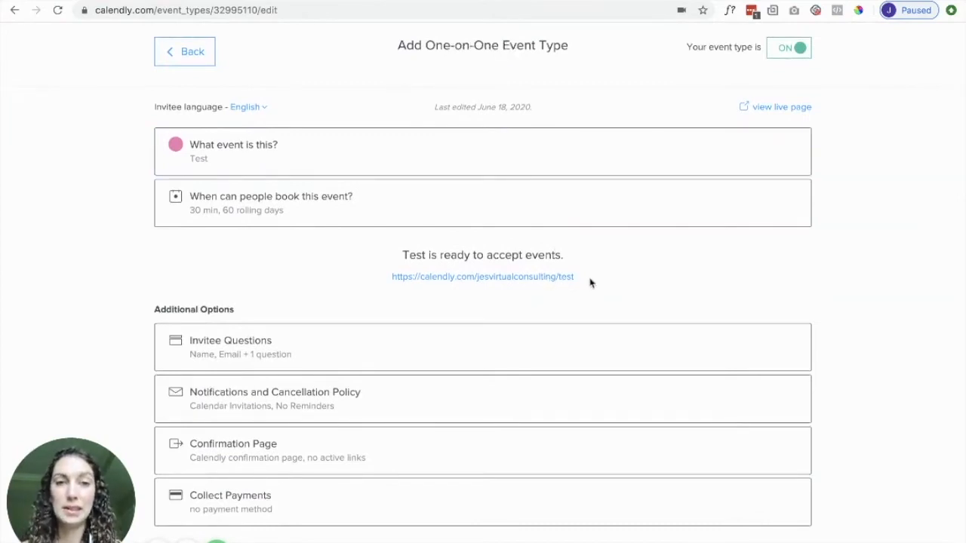
pyautogui.click(551, 279)
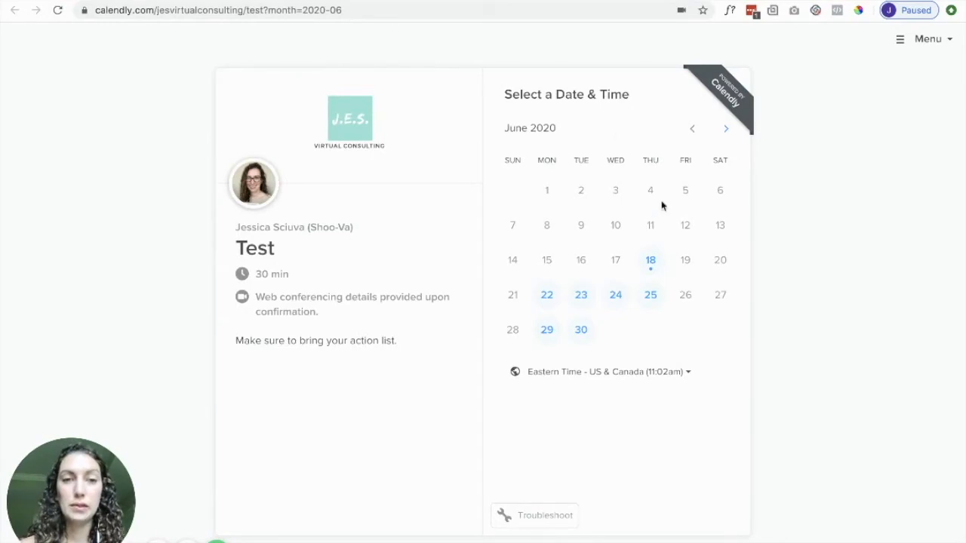
pyautogui.click(652, 260)
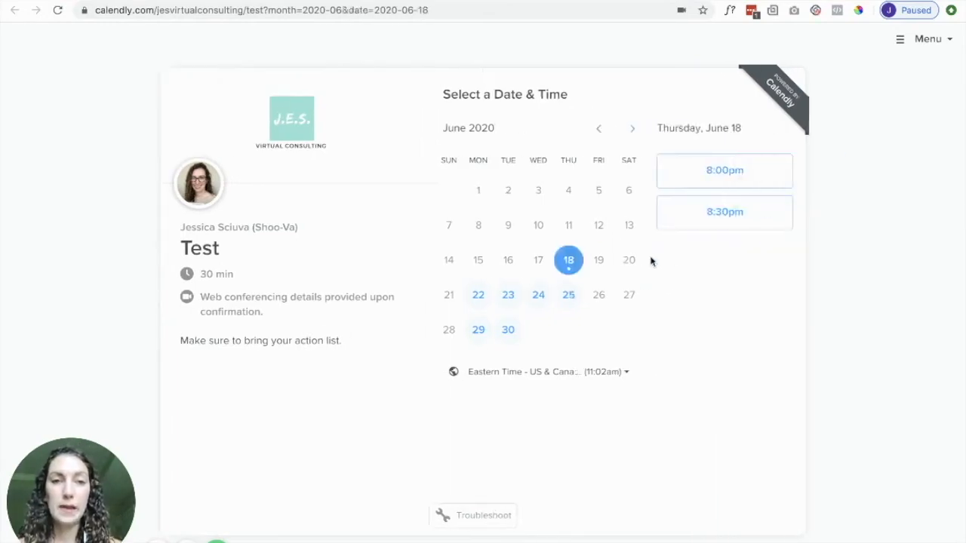
pyautogui.click(723, 171)
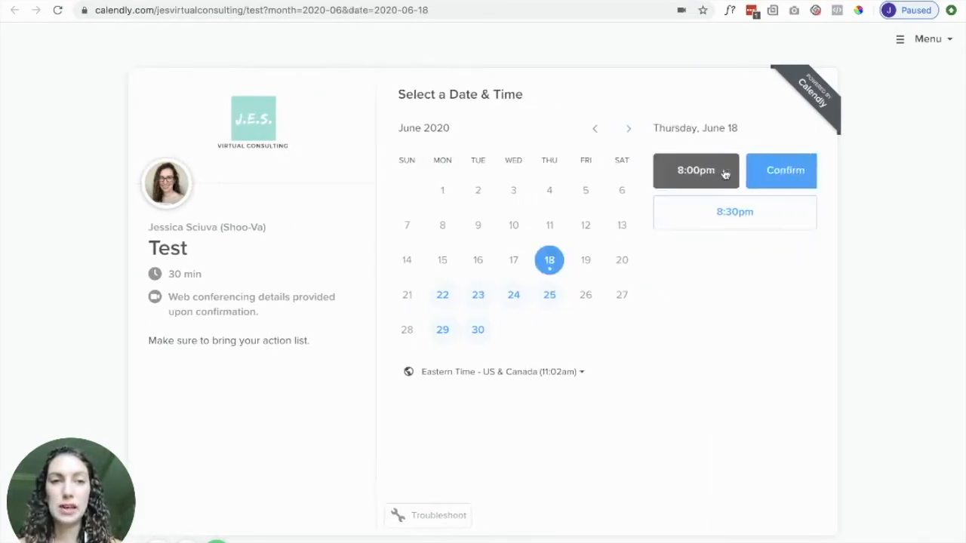
pyautogui.click(775, 173)
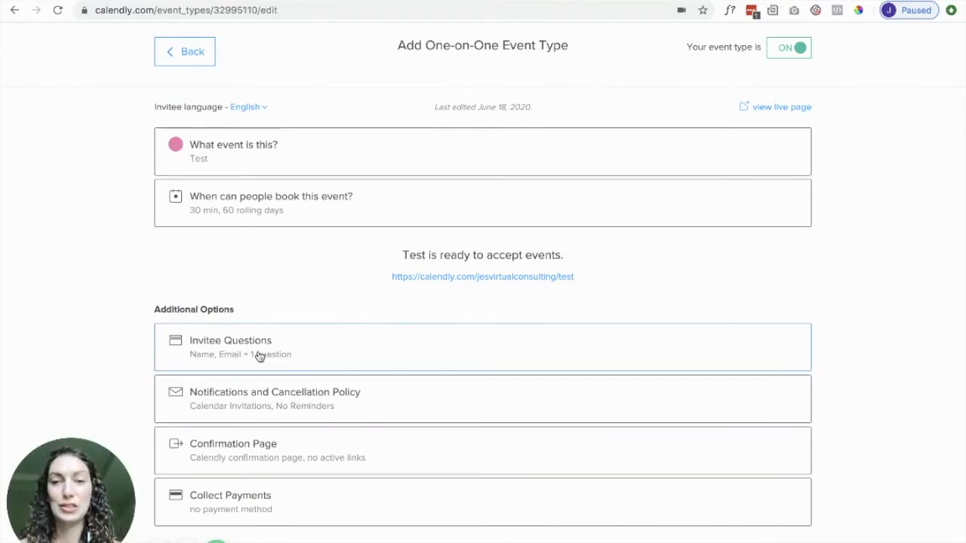
# Open the event's invitee questions and turn off the "Please share anything that will help prepare for our meeting." question.
pyautogui.click(258, 356)
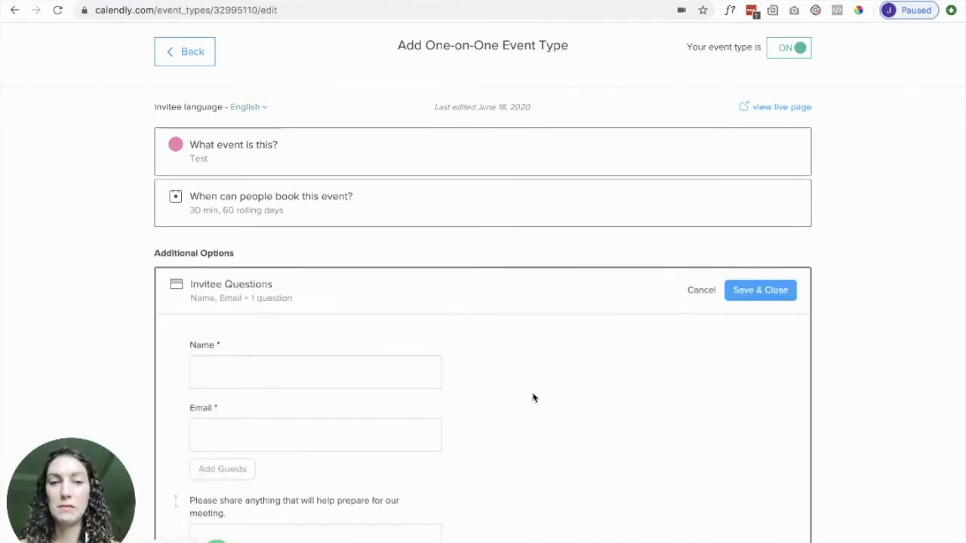
pyautogui.scroll(-3, 533, 398)
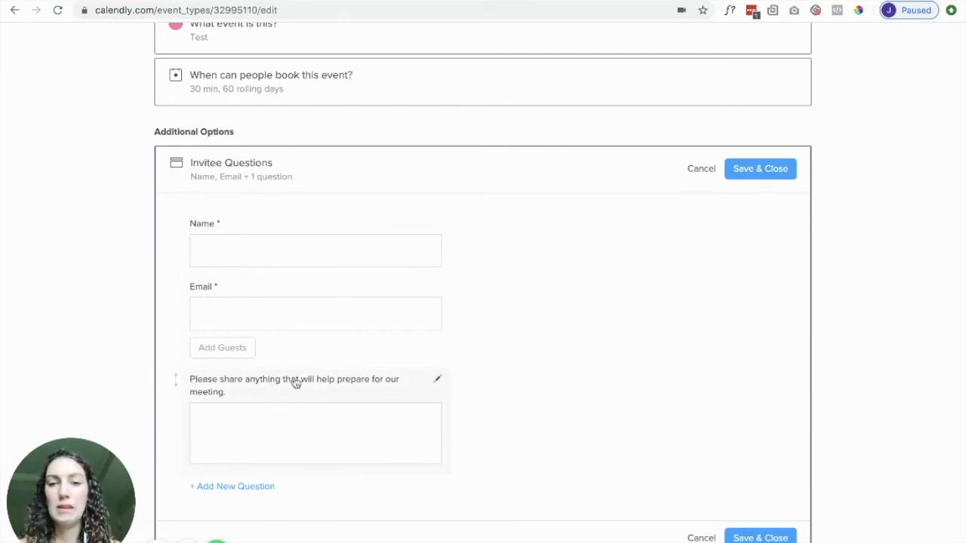
pyautogui.click(436, 382)
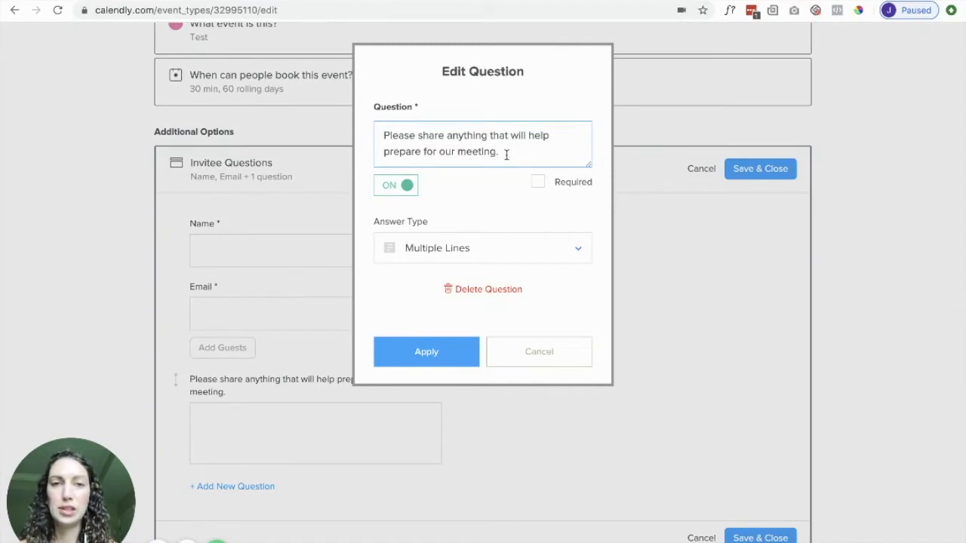
pyautogui.click(391, 194)
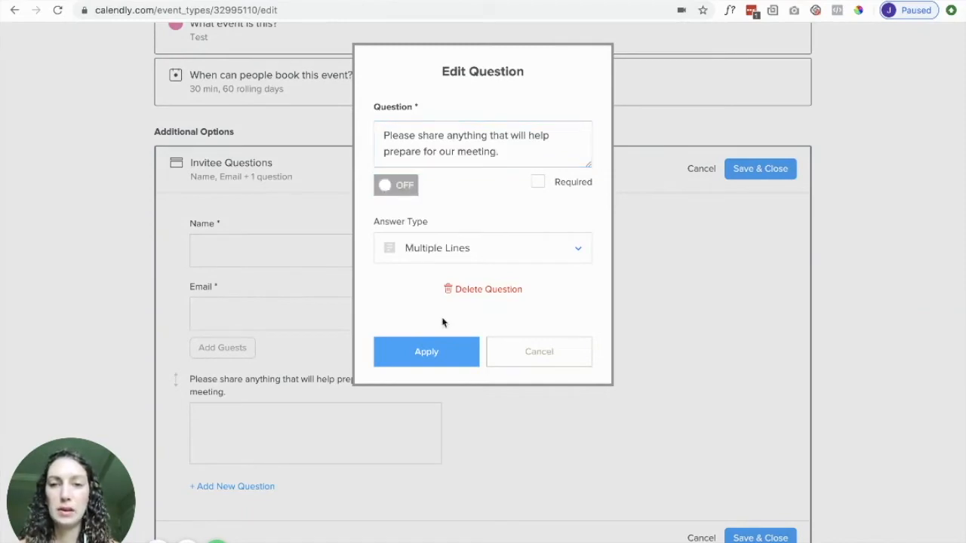
pyautogui.click(442, 358)
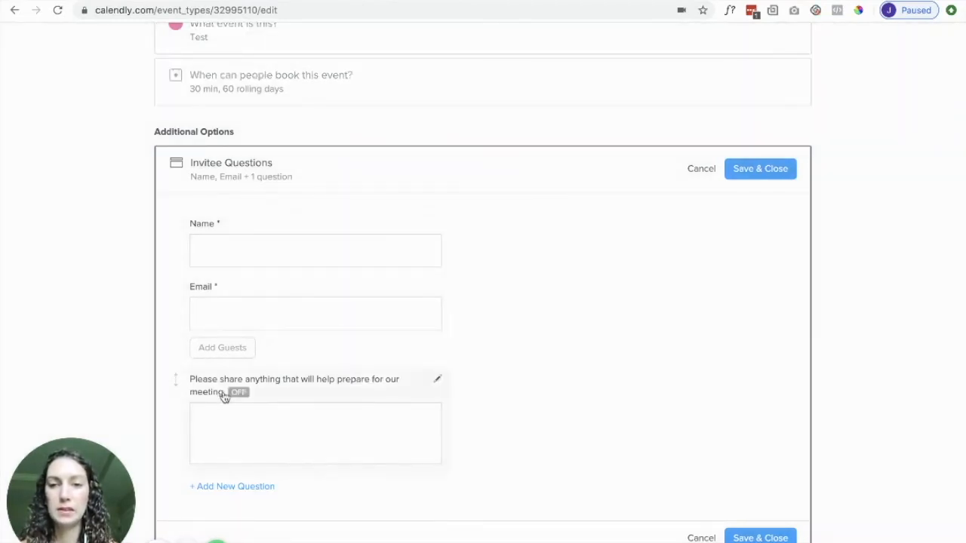
# Turn the meeting preparation question back on, make it required and apply the change.
pyautogui.click(437, 378)
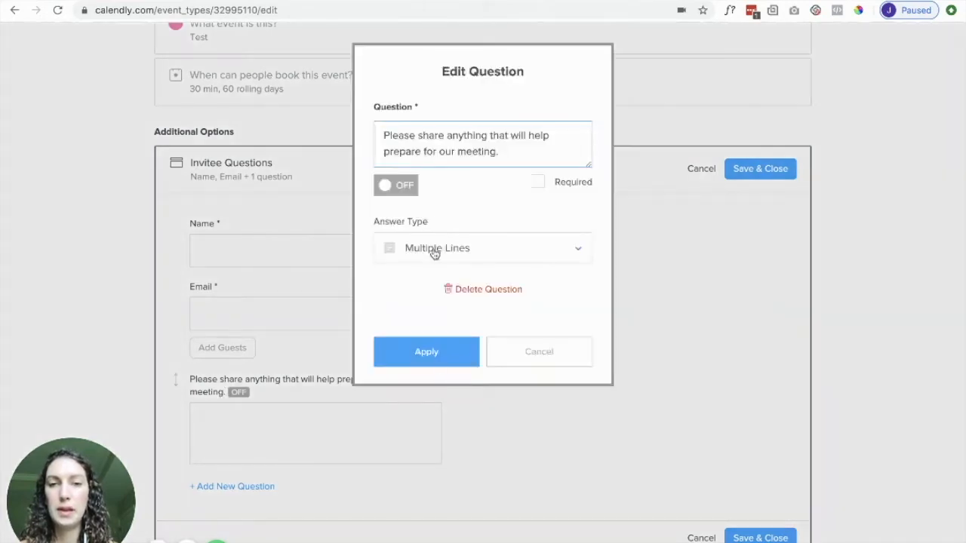
pyautogui.click(386, 187)
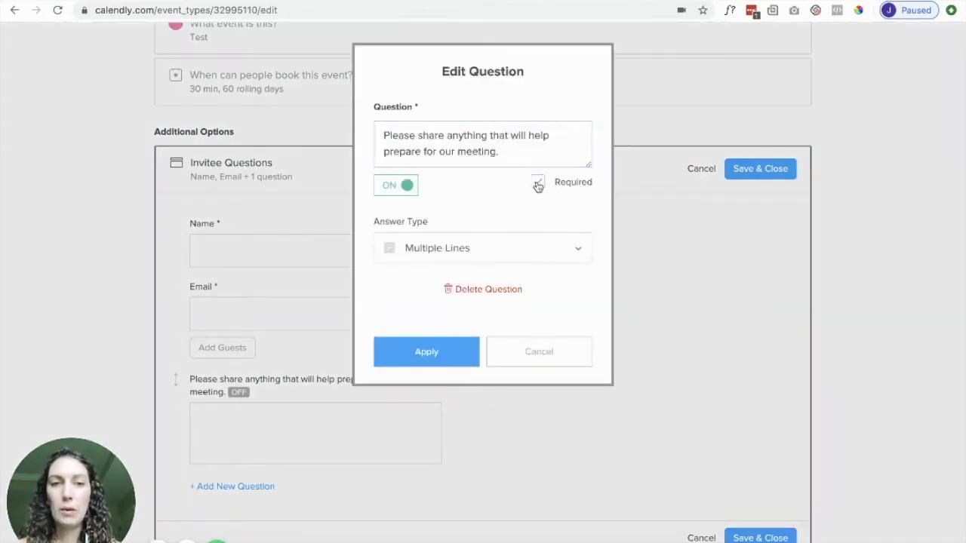
pyautogui.click(457, 348)
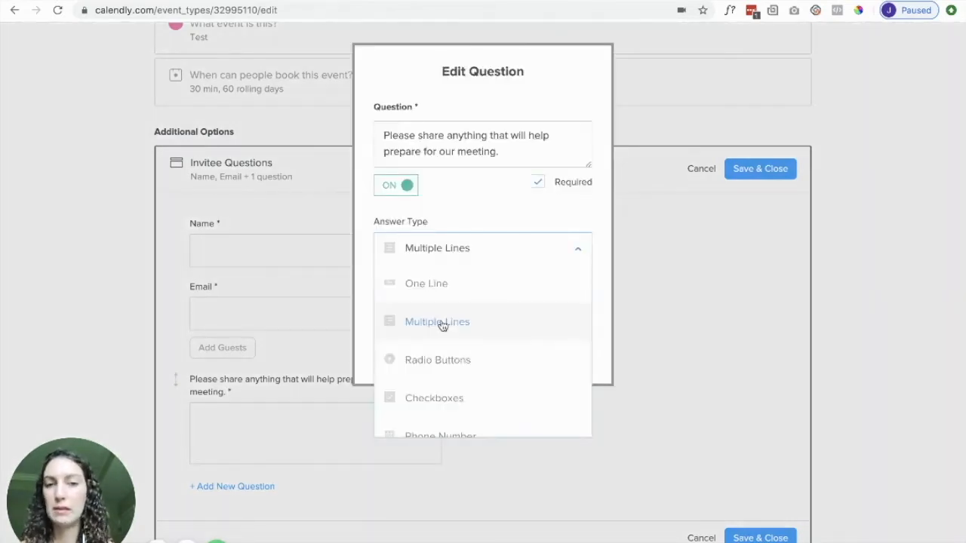
# Change the preparation question's answer type to Checkboxes with the answers 1, 2 and 3, and apply it.
pyautogui.scroll(-1, 449, 362)
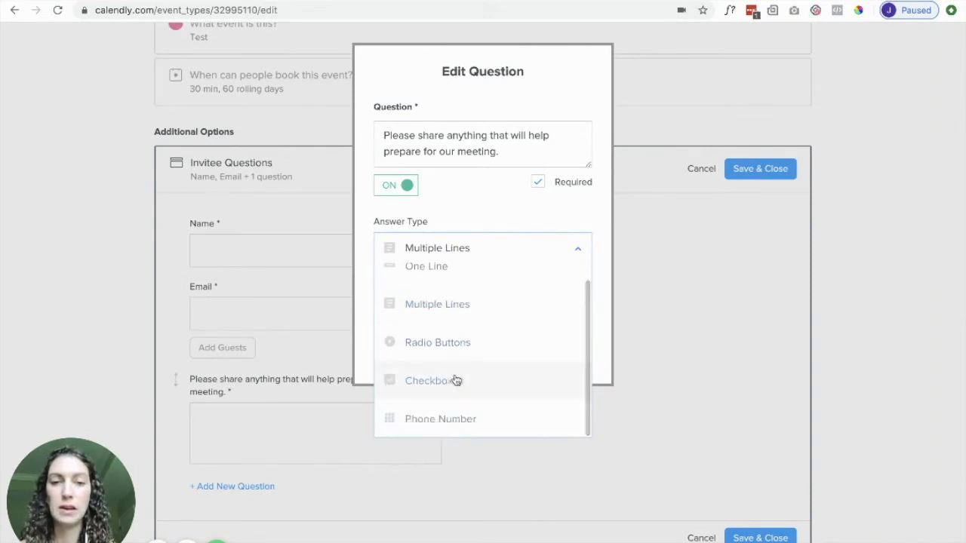
pyautogui.click(453, 378)
pyautogui.click(440, 345)
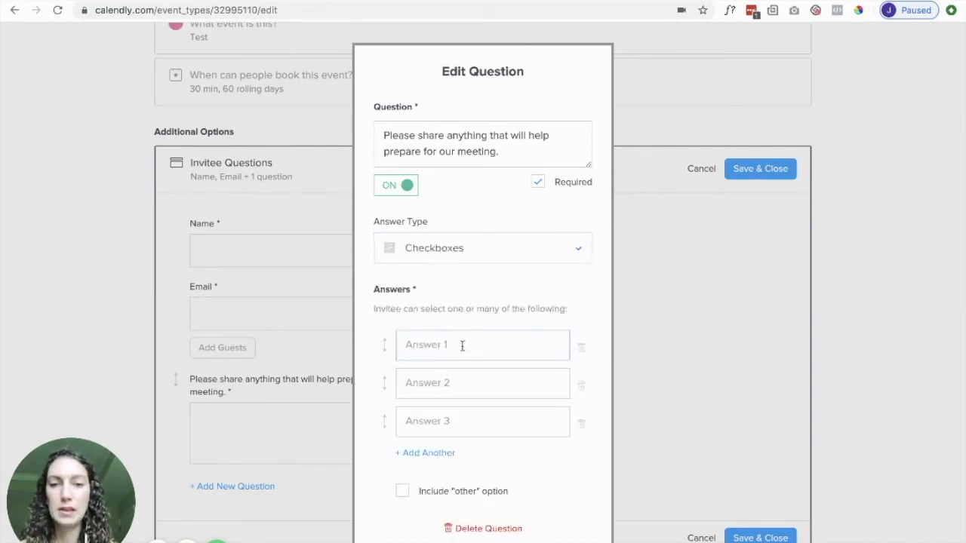
pyautogui.write('1')
pyautogui.click(448, 384)
pyautogui.write('2')
pyautogui.press('Tab')
pyautogui.write('2')
pyautogui.press('BackSpace')
pyautogui.write('3')
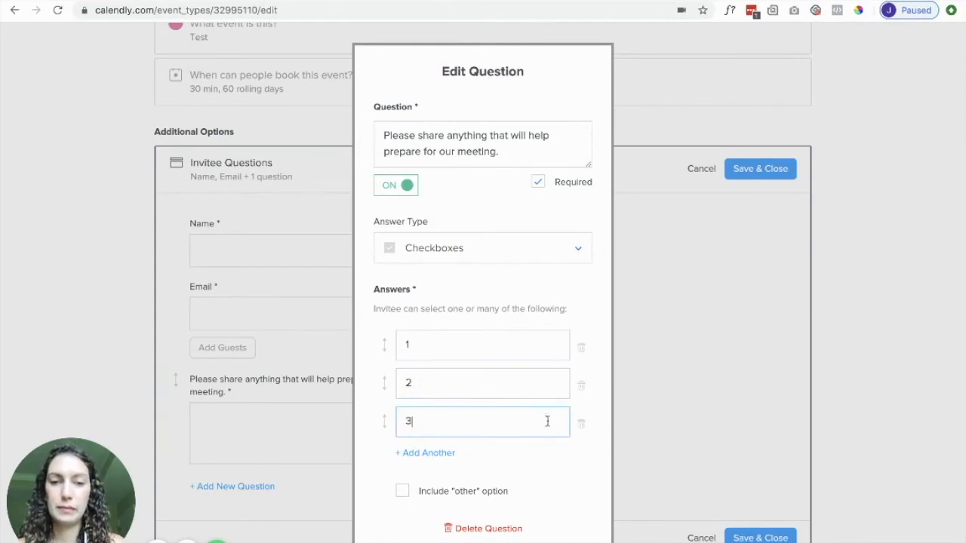
pyautogui.scroll(-1, 553, 423)
pyautogui.click(456, 510)
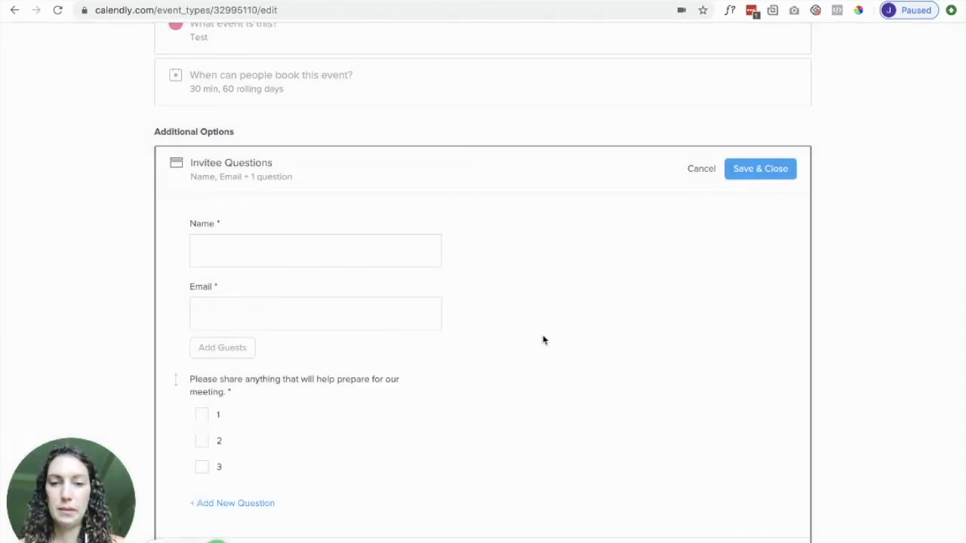
# Add a required invitee question "What is your website?" with the One Line answer type and apply it.
pyautogui.scroll(-1, 534, 399)
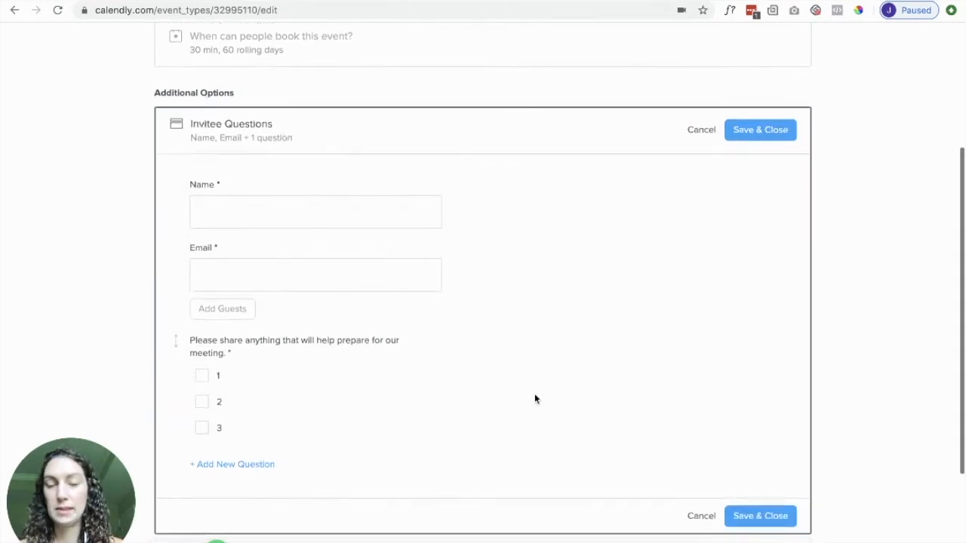
pyautogui.click(218, 463)
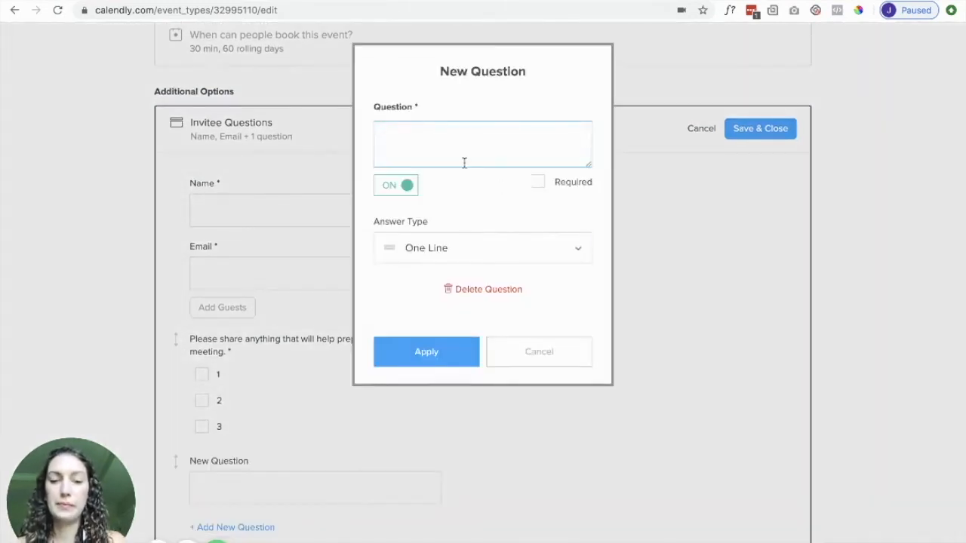
pyautogui.write('What is your website?')
pyautogui.click(538, 182)
pyautogui.click(502, 251)
pyautogui.click(483, 282)
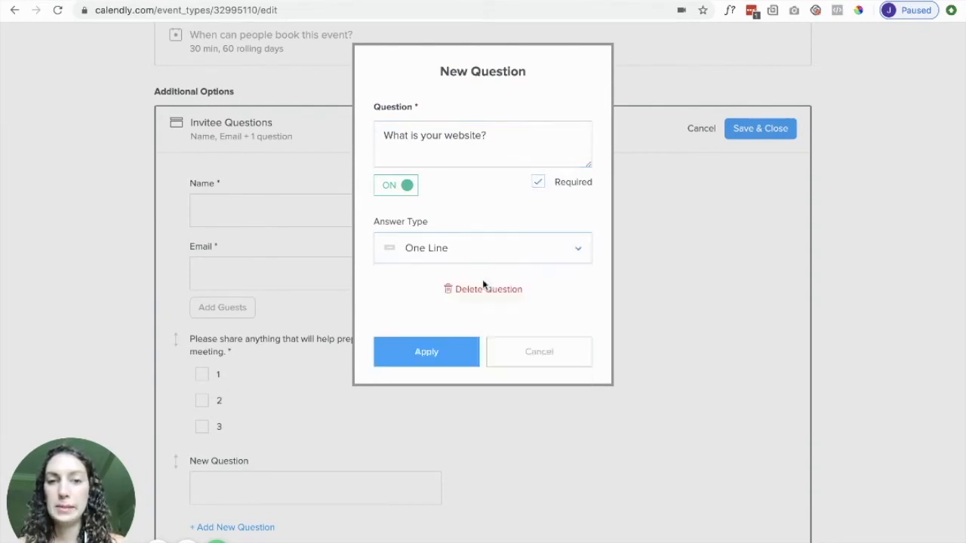
pyautogui.click(455, 360)
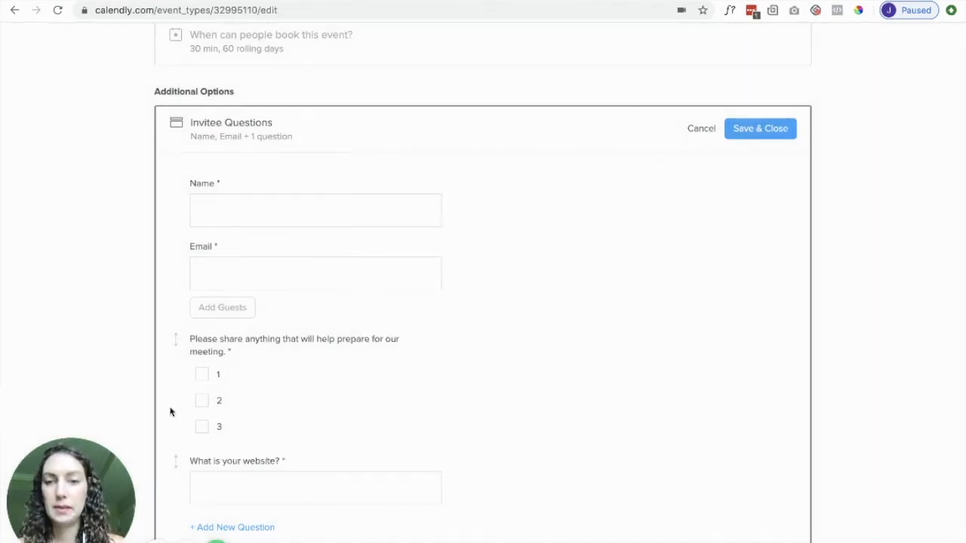
# Move the website question above the meeting preparation question, then save and close the invitee questions.
pyautogui.moveTo(178, 458); pyautogui.dragTo(173, 337)
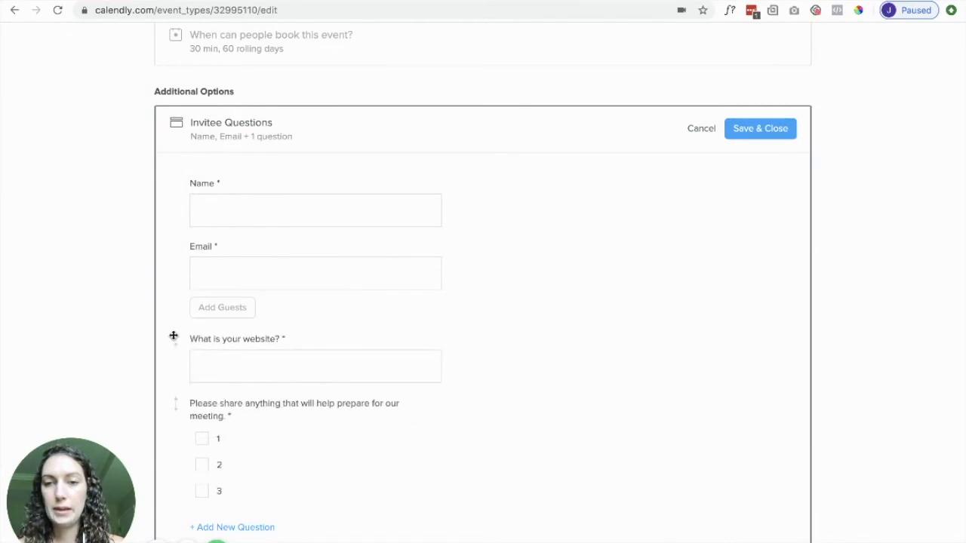
pyautogui.scroll(-2, 512, 328)
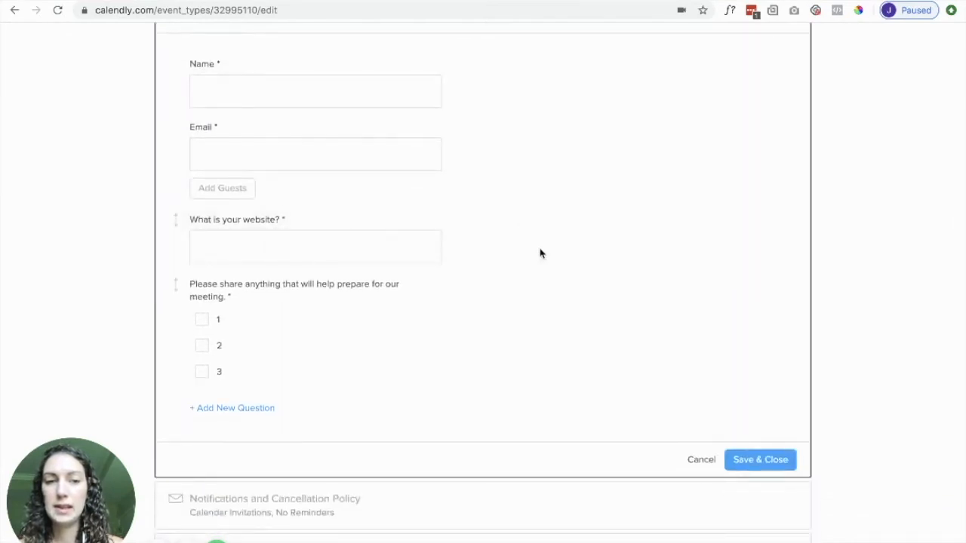
pyautogui.scroll(1, 538, 252)
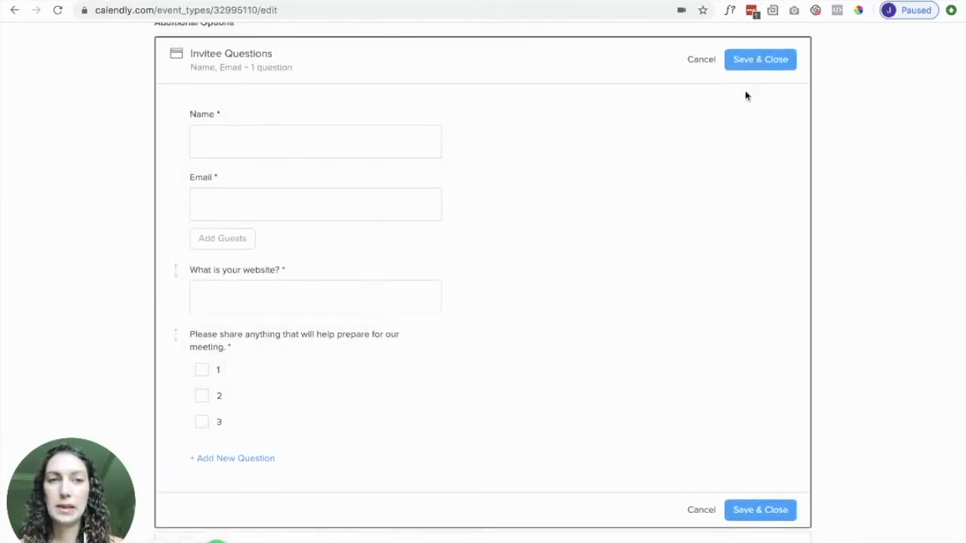
pyautogui.click(760, 66)
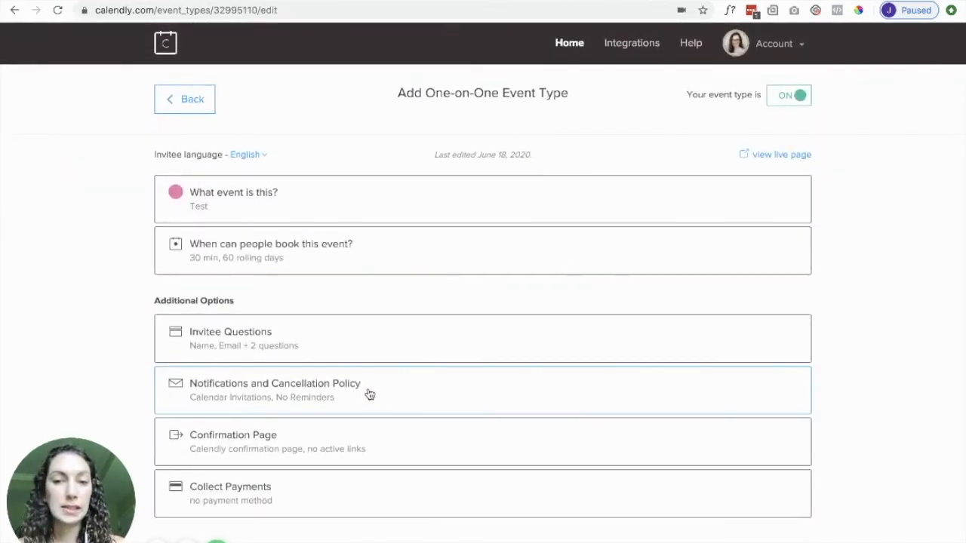
# Open the notifications and cancellation policy, review the calendar invitation's title and body templates, and close them.
pyautogui.click(369, 394)
pyautogui.scroll(-2, 498, 468)
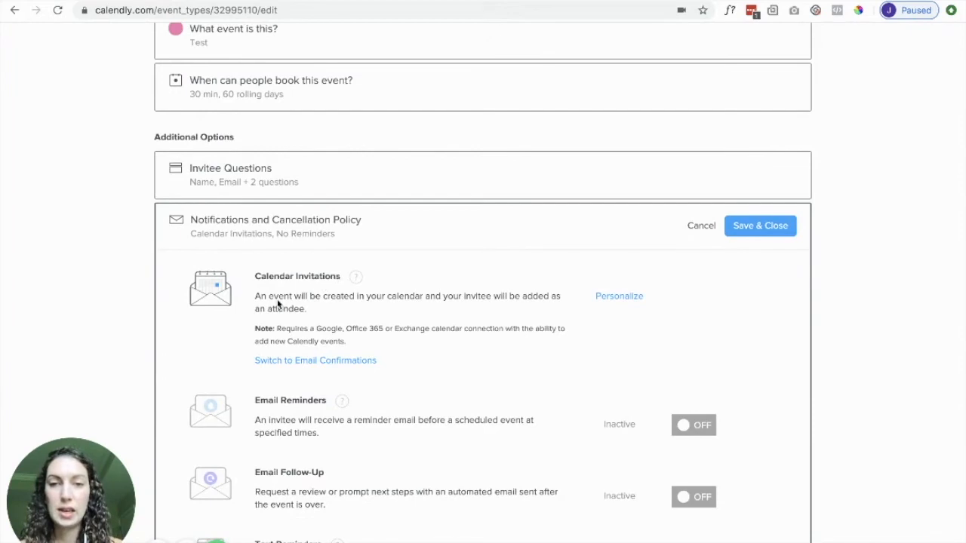
pyautogui.click(616, 298)
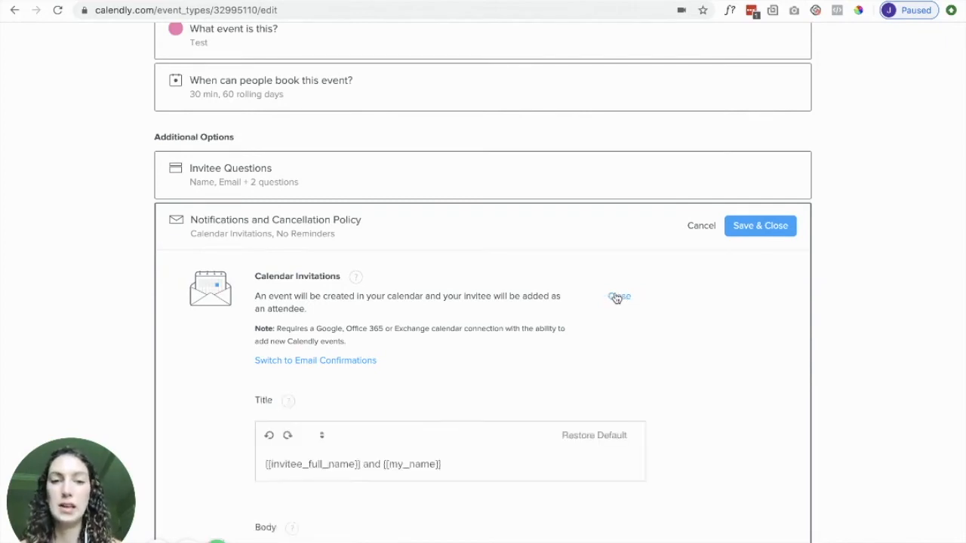
pyautogui.scroll(-2, 472, 399)
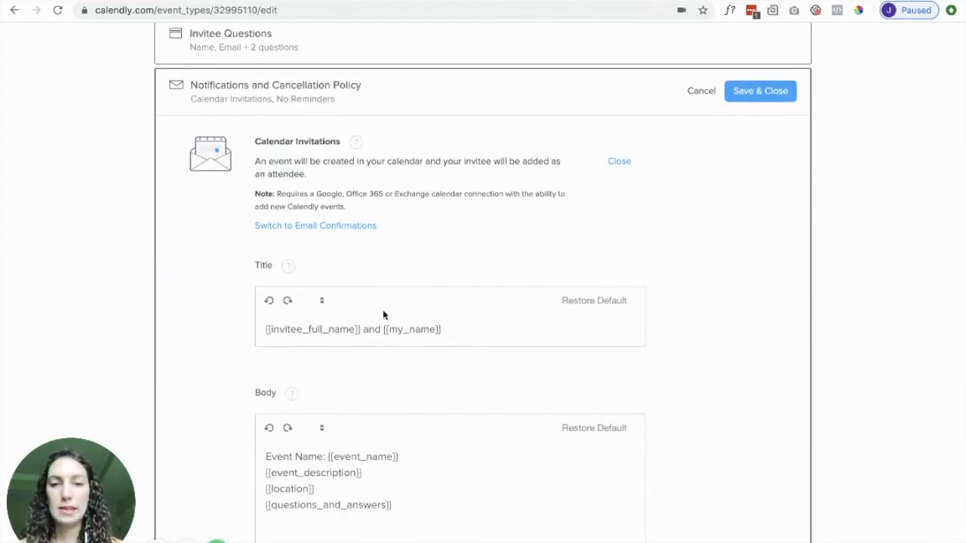
pyautogui.scroll(-1, 504, 406)
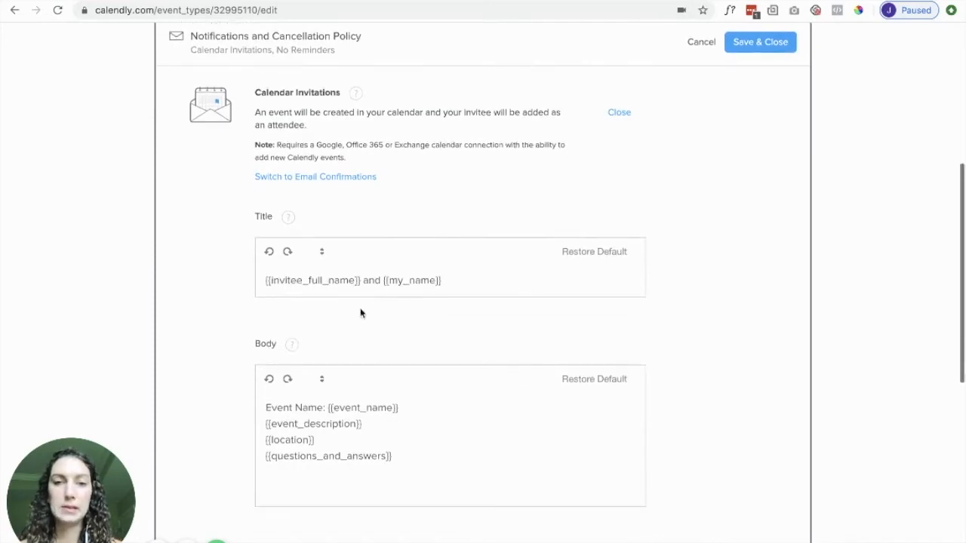
pyautogui.scroll(-2, 451, 416)
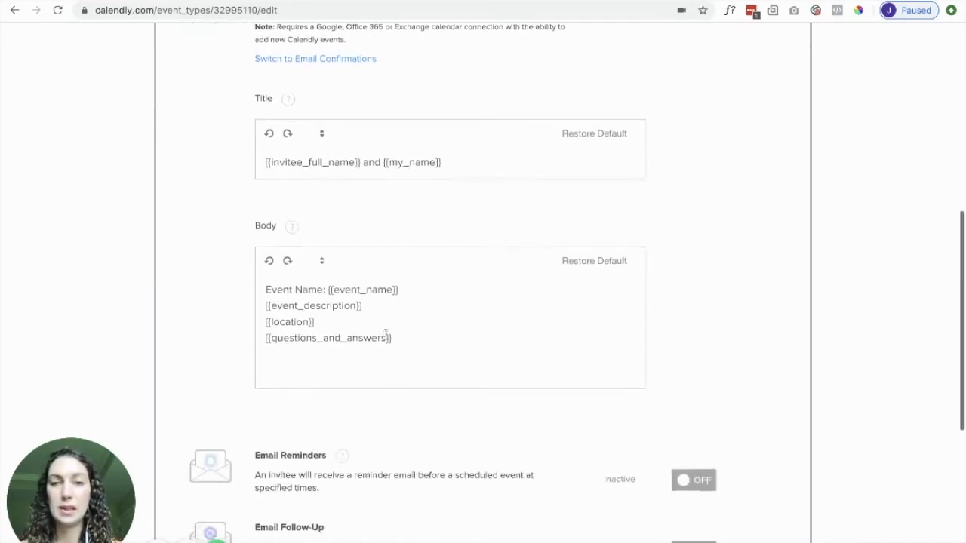
pyautogui.scroll(3, 700, 269)
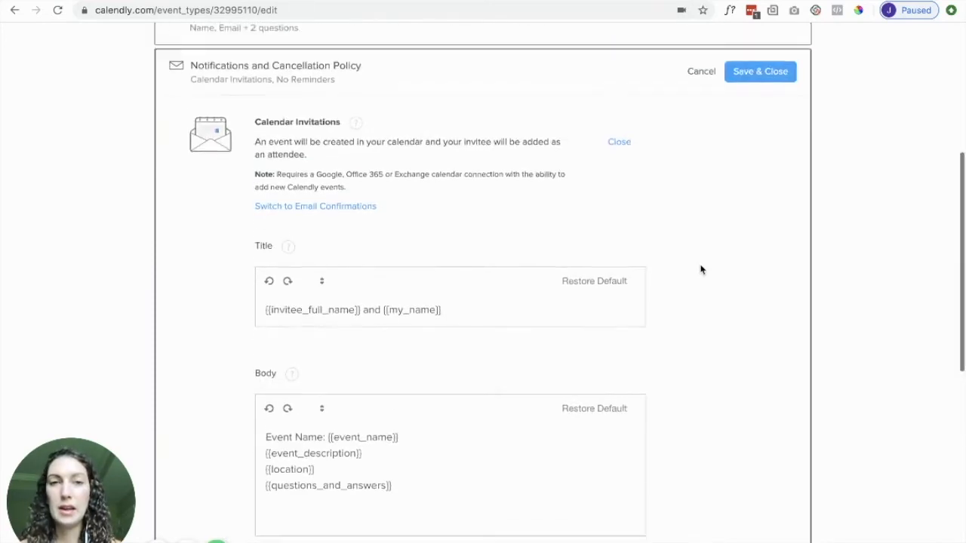
pyautogui.click(619, 144)
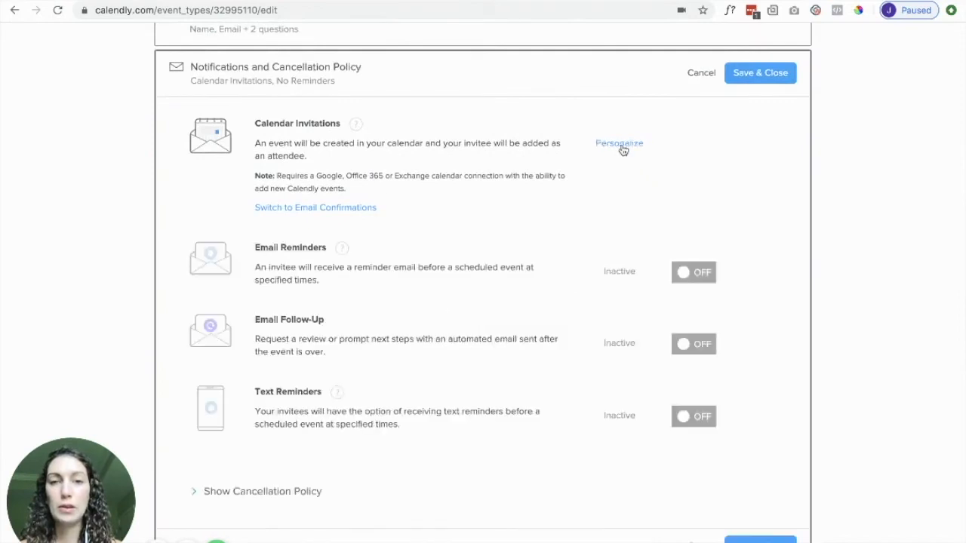
# Switch the event to email confirmations and open the confirmation's subject and body templates for personalization.
pyautogui.click(317, 213)
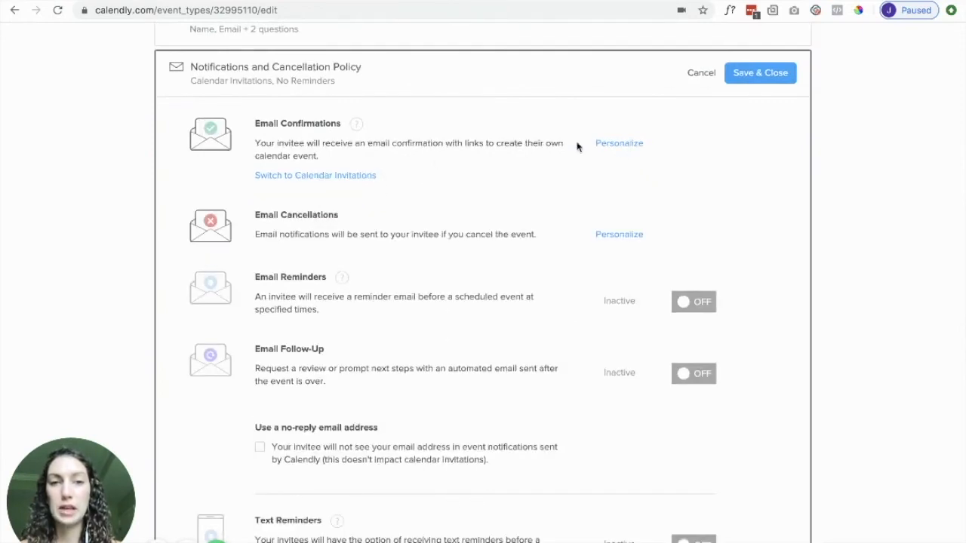
pyautogui.click(628, 148)
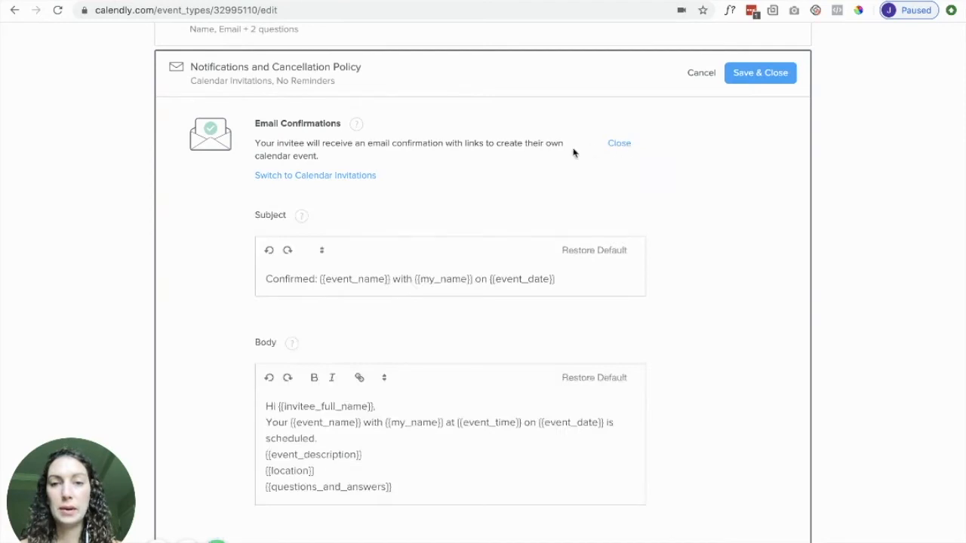
pyautogui.scroll(-3, 441, 430)
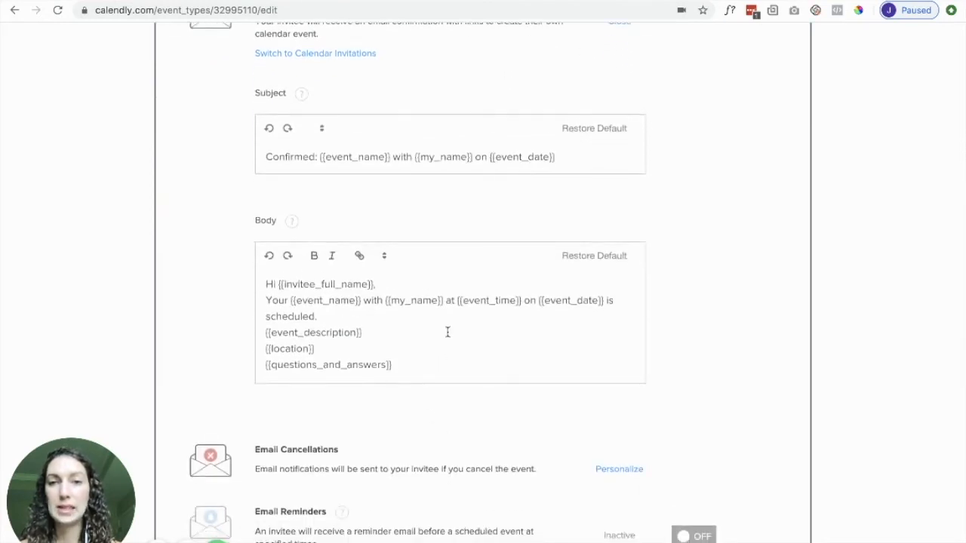
pyautogui.scroll(3, 446, 332)
pyautogui.scroll(-1, 448, 337)
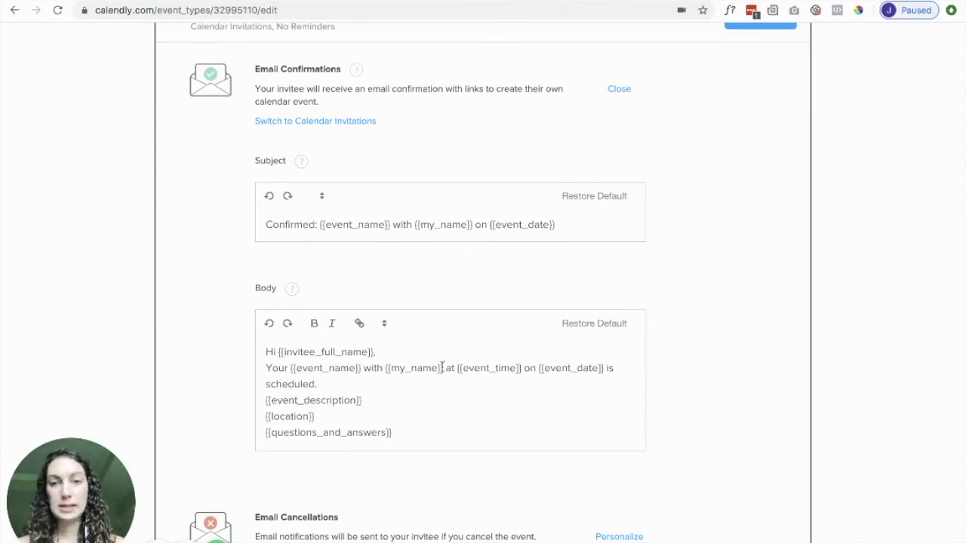
pyautogui.scroll(-1, 436, 400)
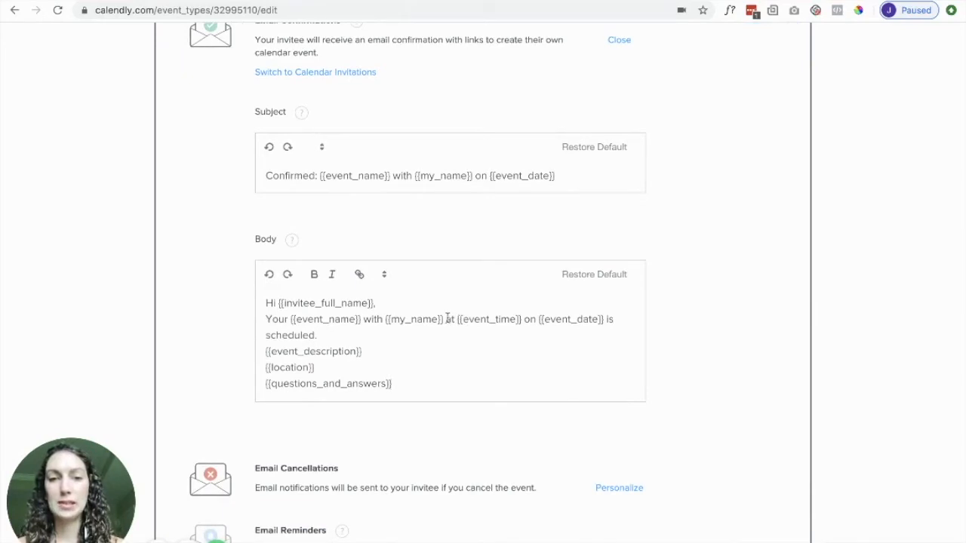
# Try inserting a blank line before "at {{event_time}}" in the confirmation email's body, and remove the line breaks again.
pyautogui.press('Return')
pyautogui.press('Return')
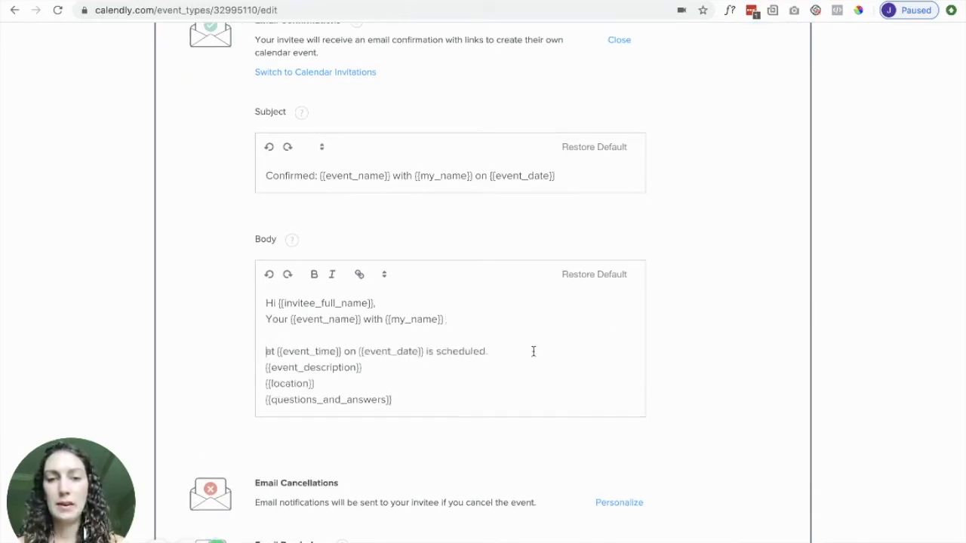
pyautogui.tripleClick(378, 400)
pyautogui.click(420, 378)
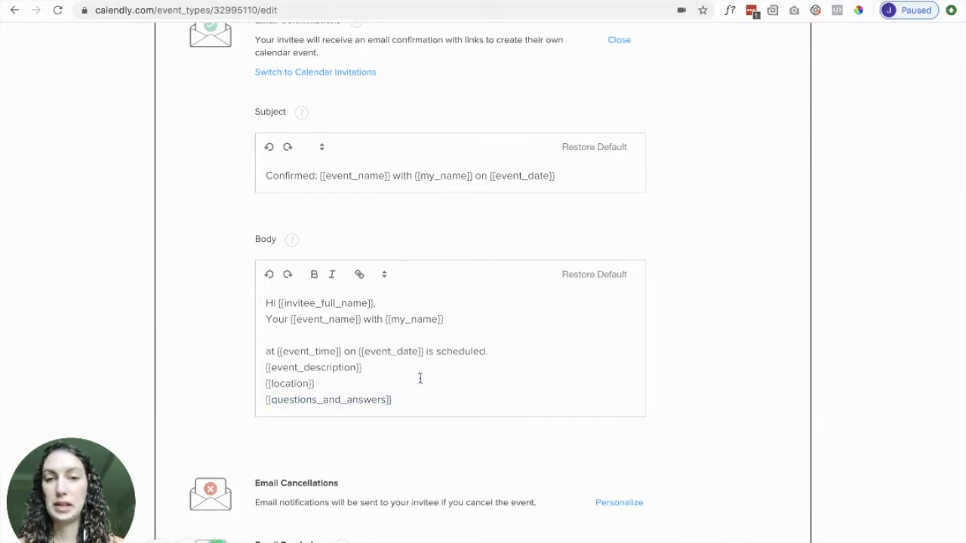
pyautogui.moveTo(414, 405); pyautogui.dragTo(257, 303)
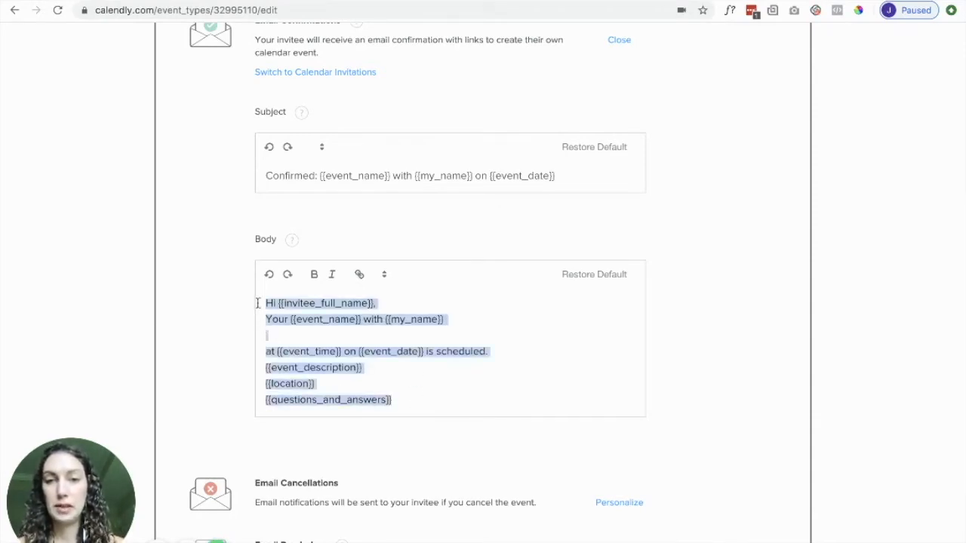
pyautogui.click(356, 319)
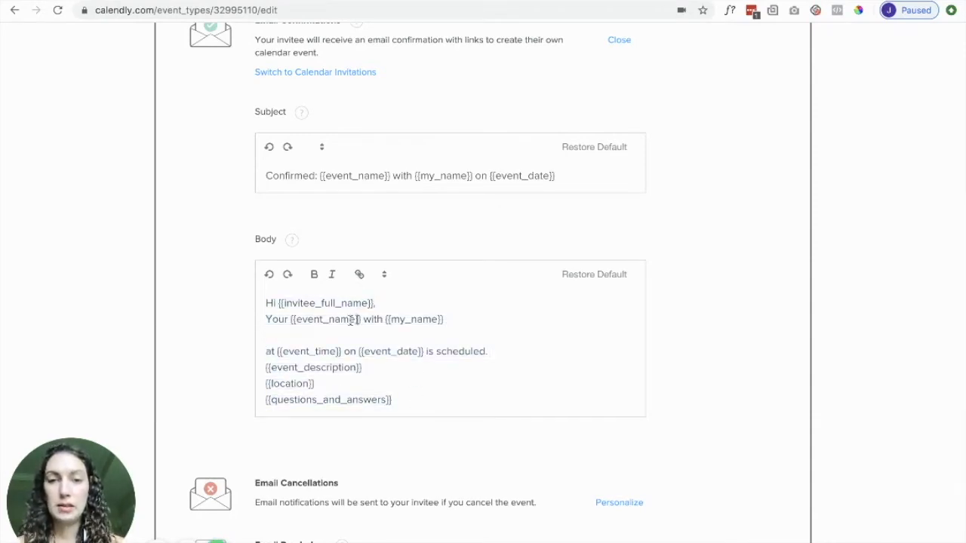
pyautogui.click(263, 350)
pyautogui.press('BackSpace')
pyautogui.press('BackSpace')
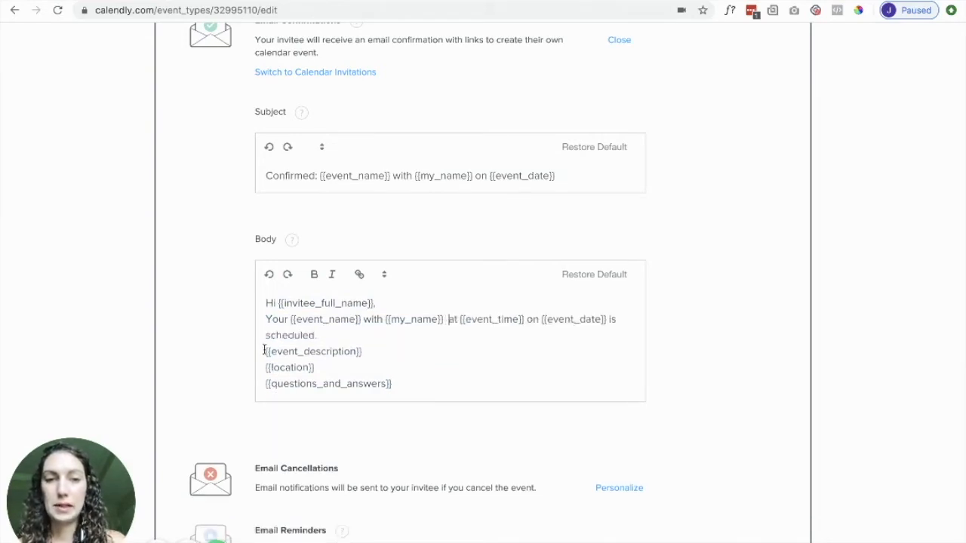
# Look over the rest of the notification settings and close the email confirmation's personalization.
pyautogui.scroll(-2, 362, 287)
pyautogui.click(501, 271)
pyautogui.scroll(-2, 500, 273)
pyautogui.scroll(6, 500, 273)
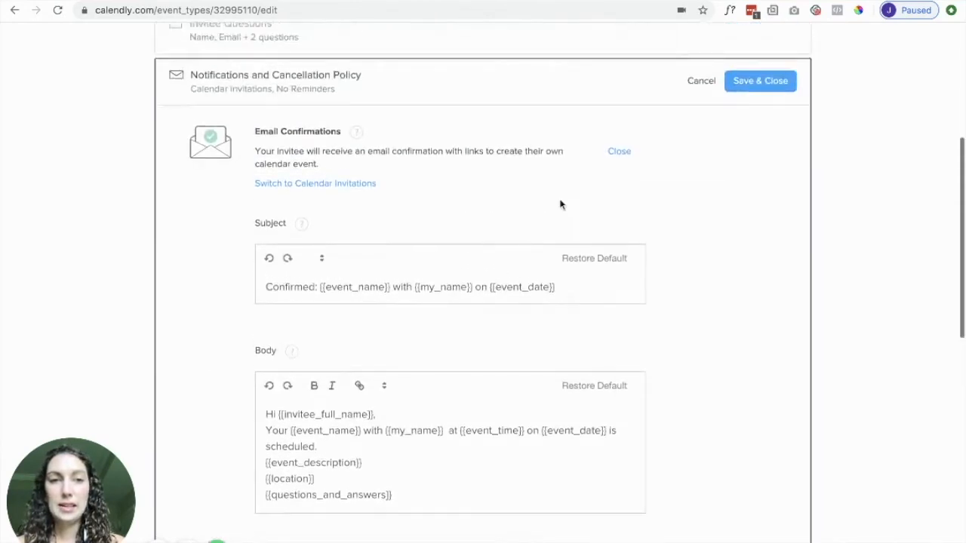
pyautogui.click(619, 151)
# Personalize the email cancellation by changing the first word of its subject to "Cancelled", and close its template.
pyautogui.scroll(-2, 490, 89)
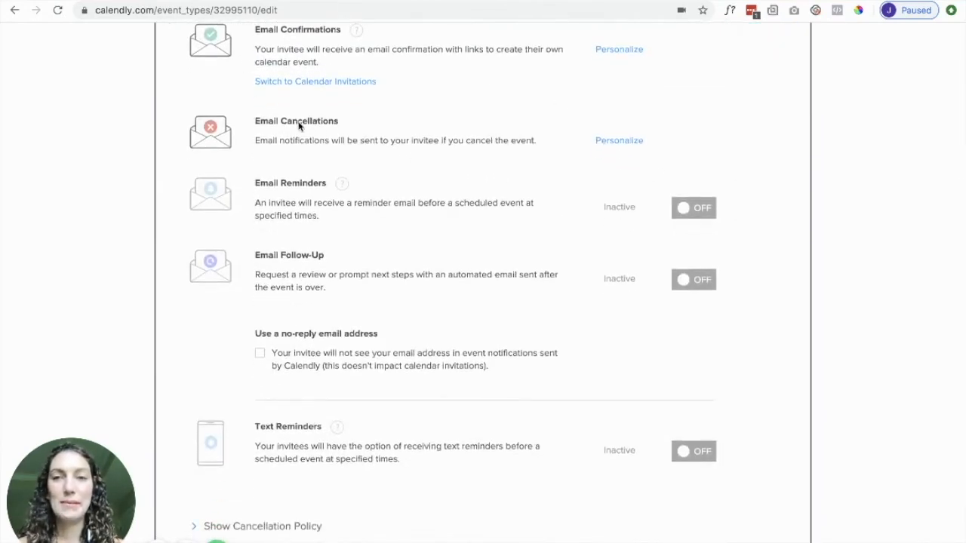
pyautogui.click(621, 144)
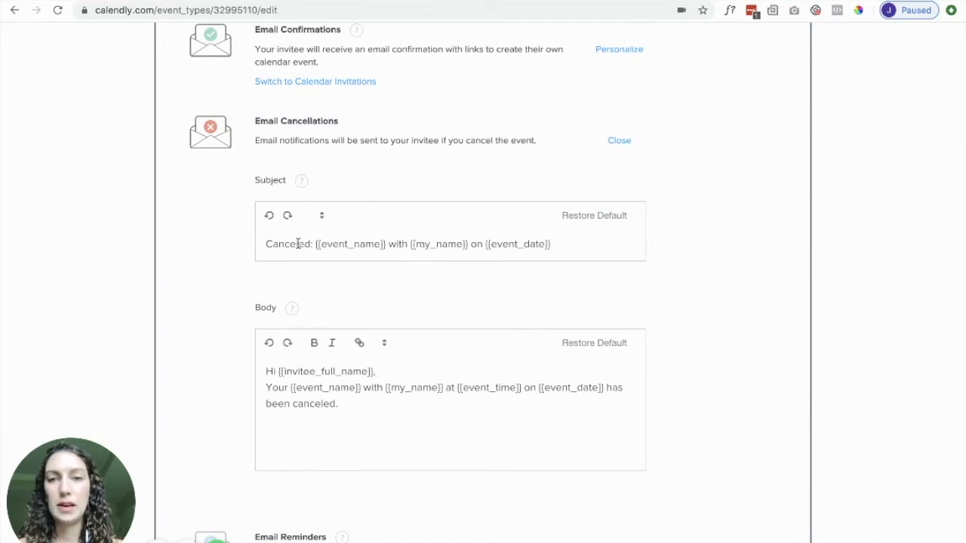
pyautogui.write('l')
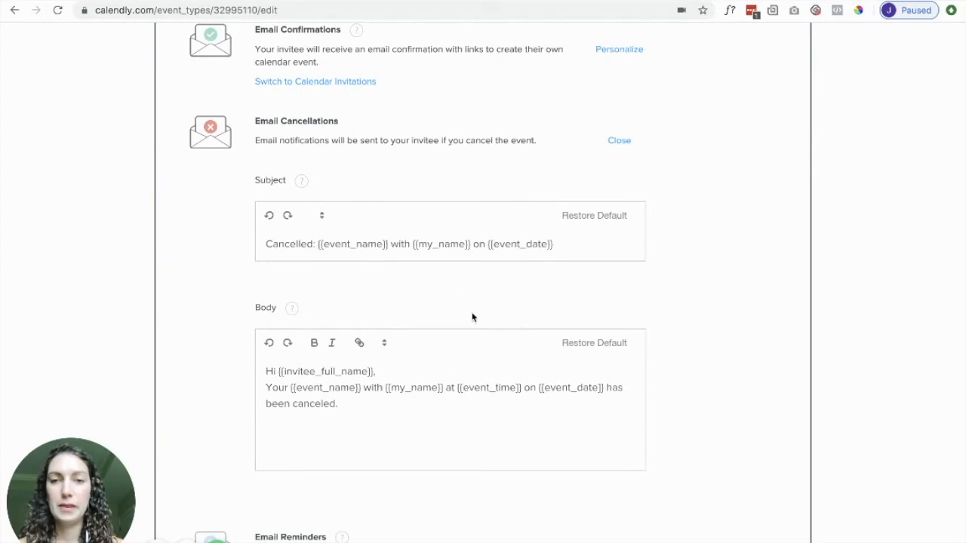
pyautogui.scroll(-1, 472, 317)
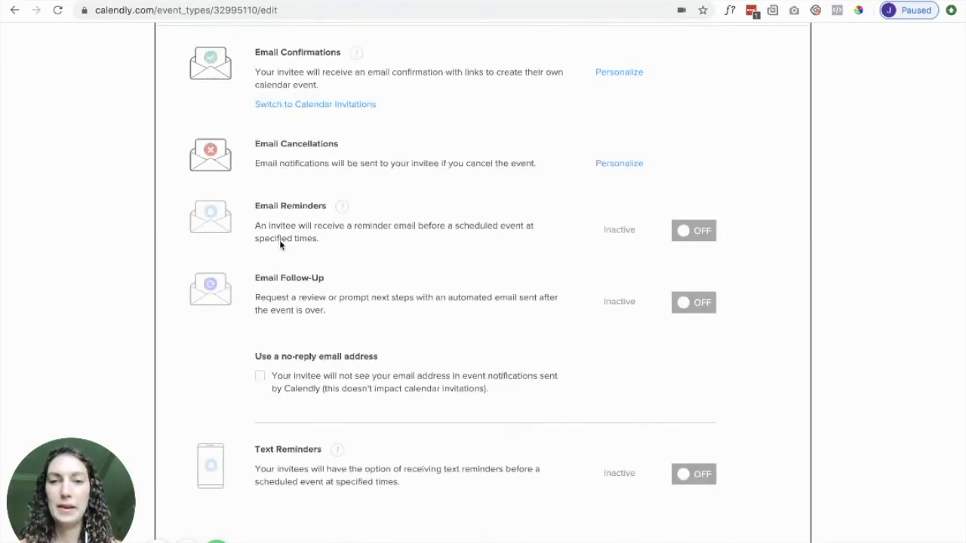
# Turn on email reminders and open their personalization to review the subject, body and timing.
pyautogui.click(684, 232)
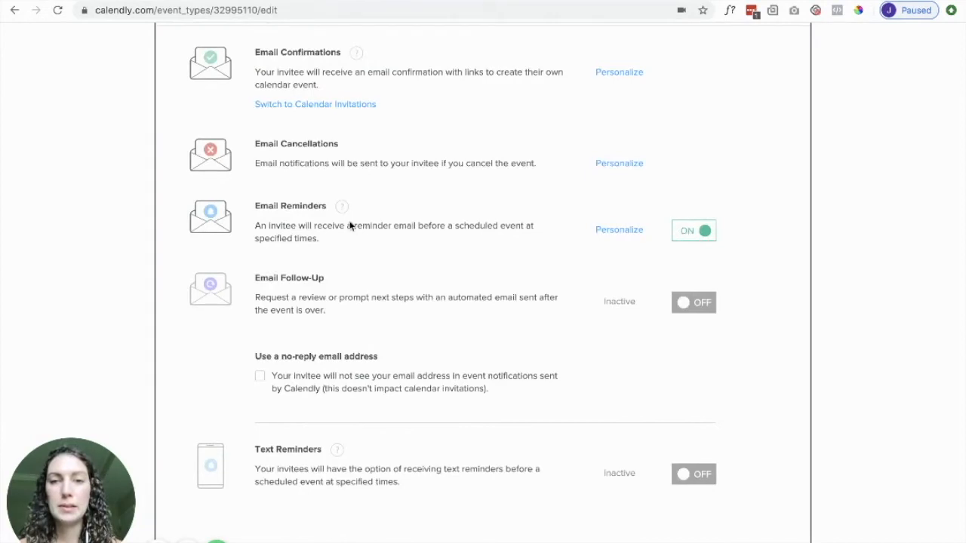
pyautogui.click(621, 232)
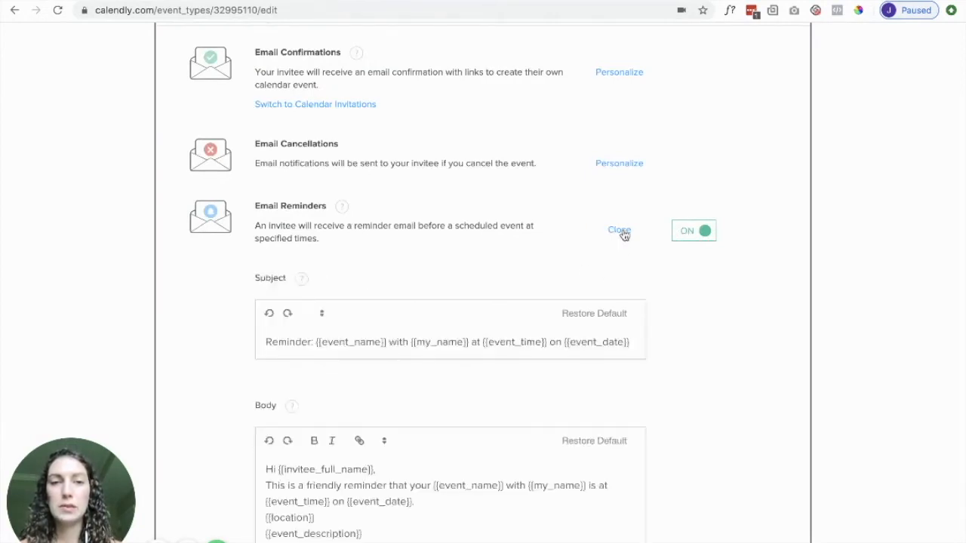
pyautogui.scroll(-2, 741, 449)
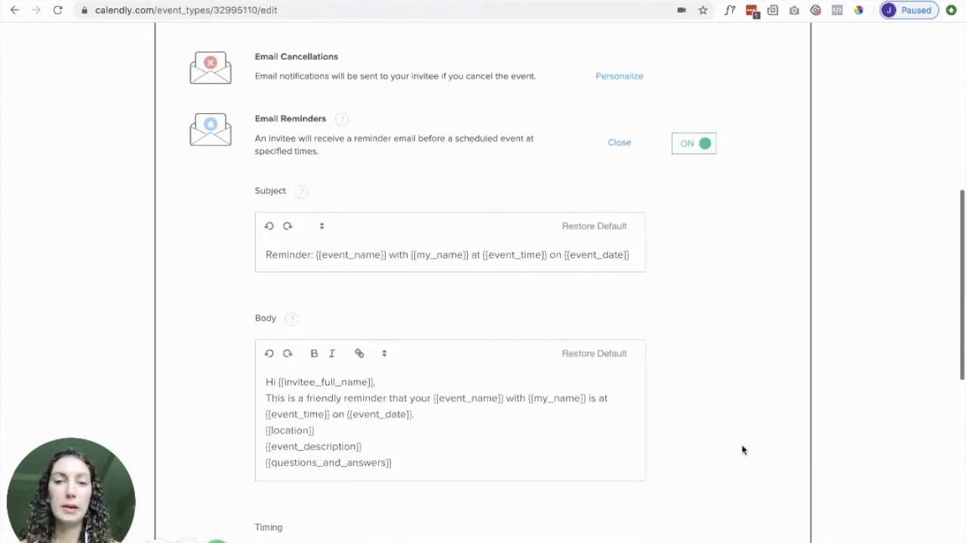
pyautogui.scroll(-3, 741, 449)
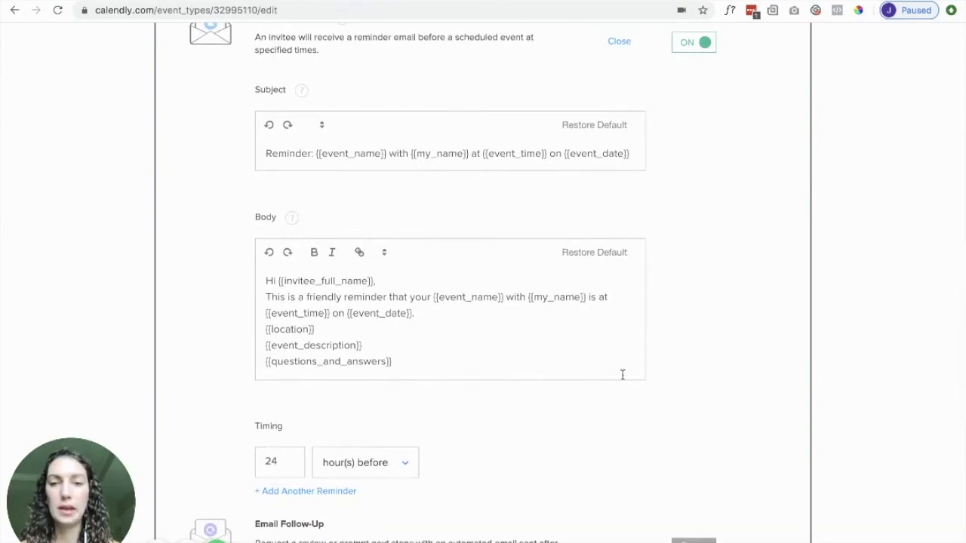
pyautogui.scroll(-1, 360, 463)
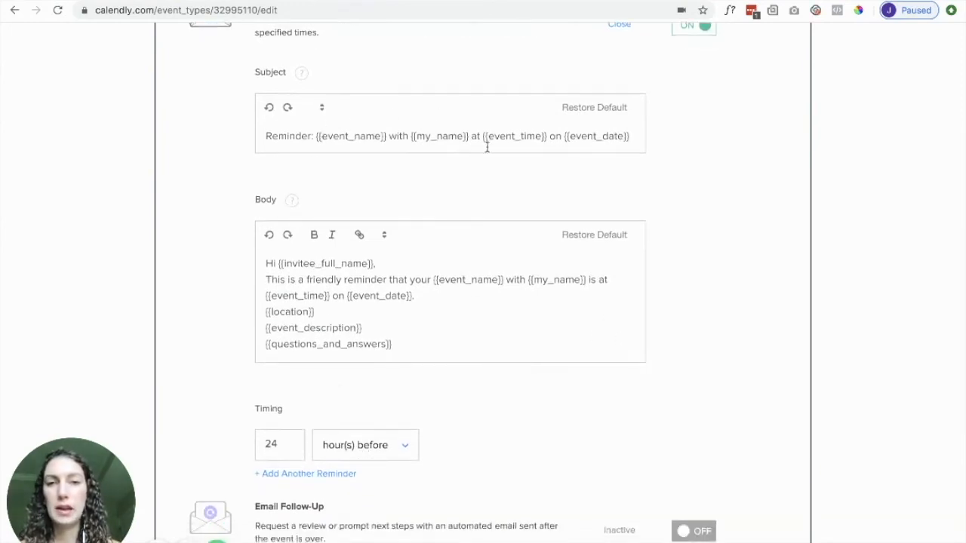
# Add a second email reminder timed 1 hour before the event.
pyautogui.scroll(-2, 355, 359)
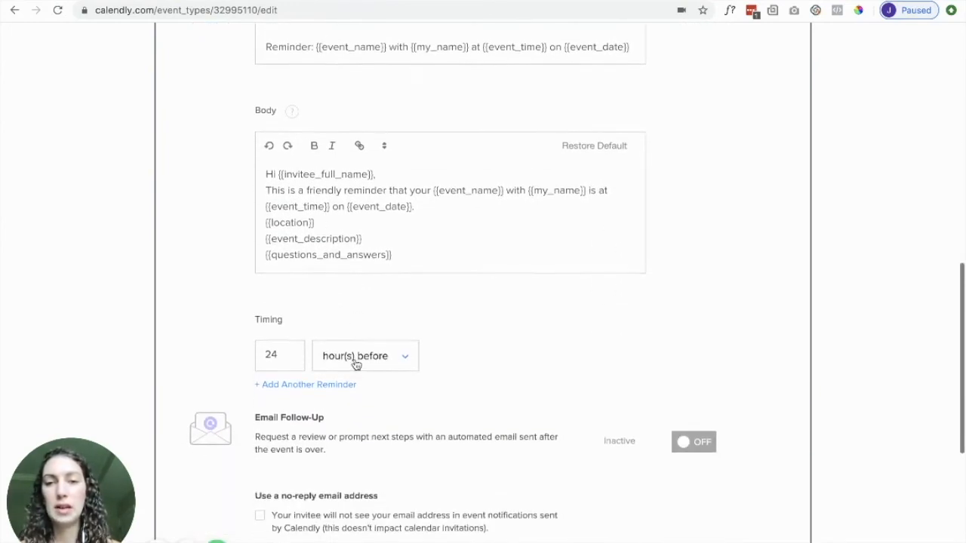
pyautogui.click(277, 356)
pyautogui.click(309, 386)
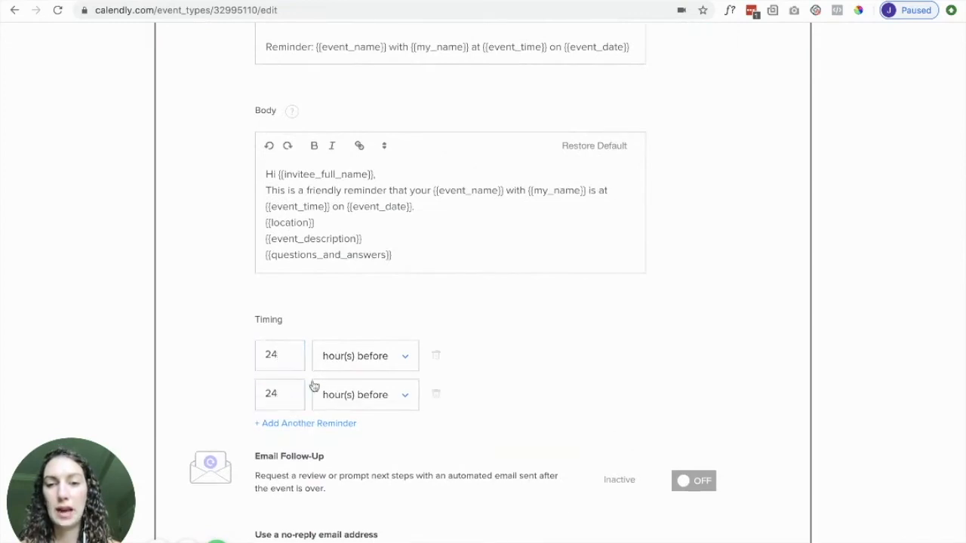
pyautogui.click(286, 392)
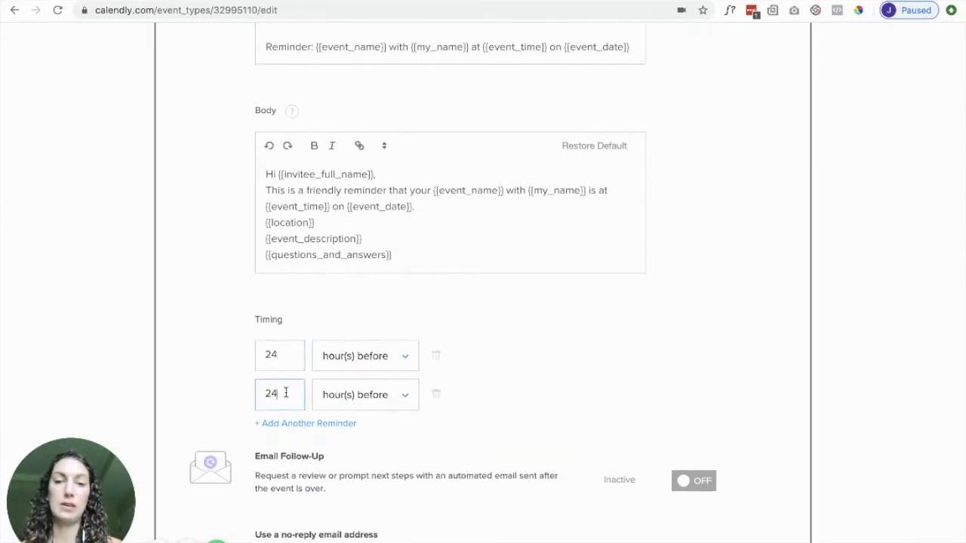
pyautogui.press('BackSpace')
pyautogui.press('BackSpace')
pyautogui.write('1')
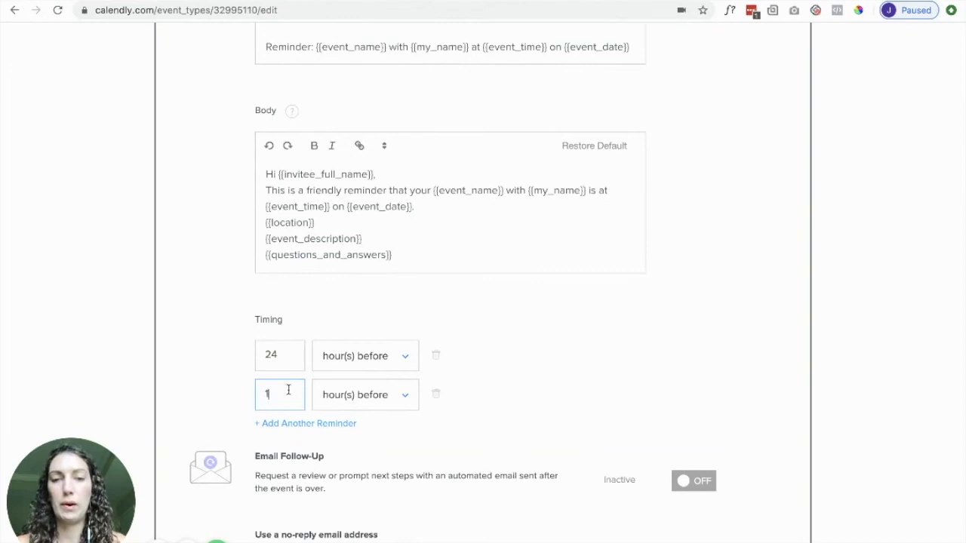
pyautogui.click(556, 386)
pyautogui.scroll(3, 556, 387)
pyautogui.scroll(-1, 556, 387)
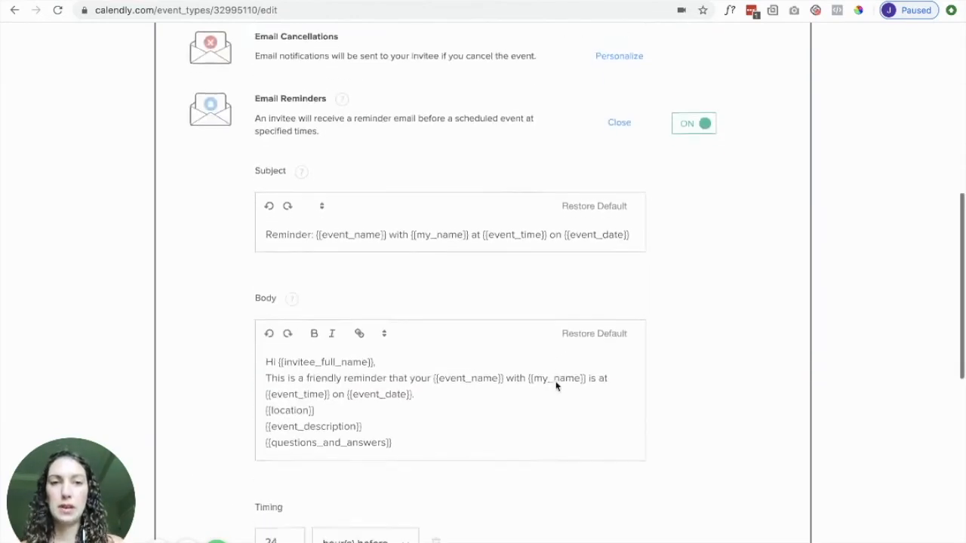
# Turn on the email follow-up and open its personalization to review the subject, body and timing.
pyautogui.scroll(-6, 555, 382)
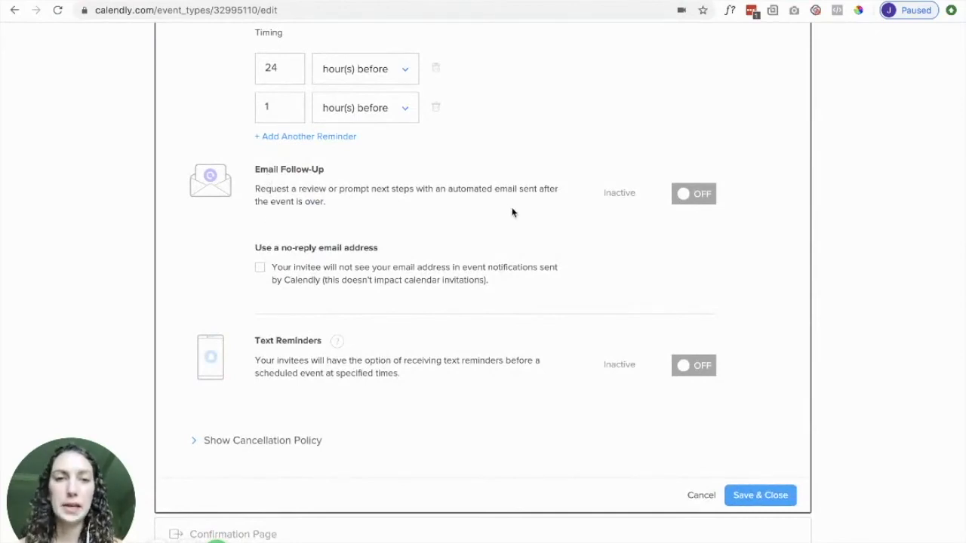
pyautogui.click(684, 200)
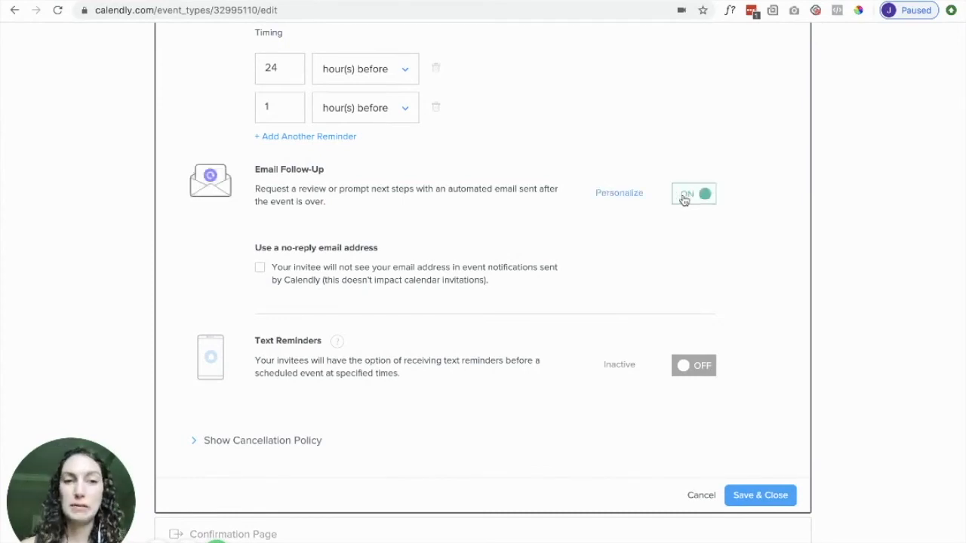
pyautogui.click(617, 194)
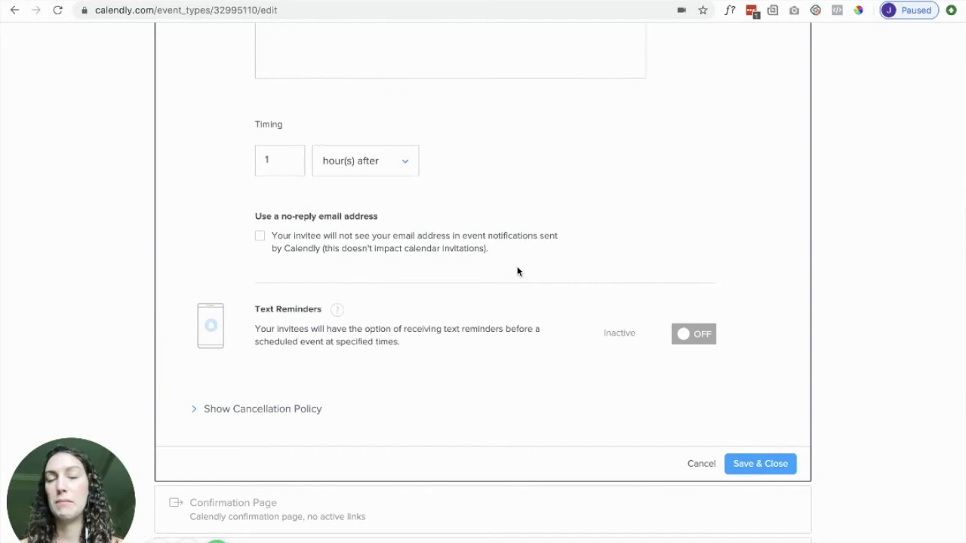
pyautogui.scroll(3, 517, 272)
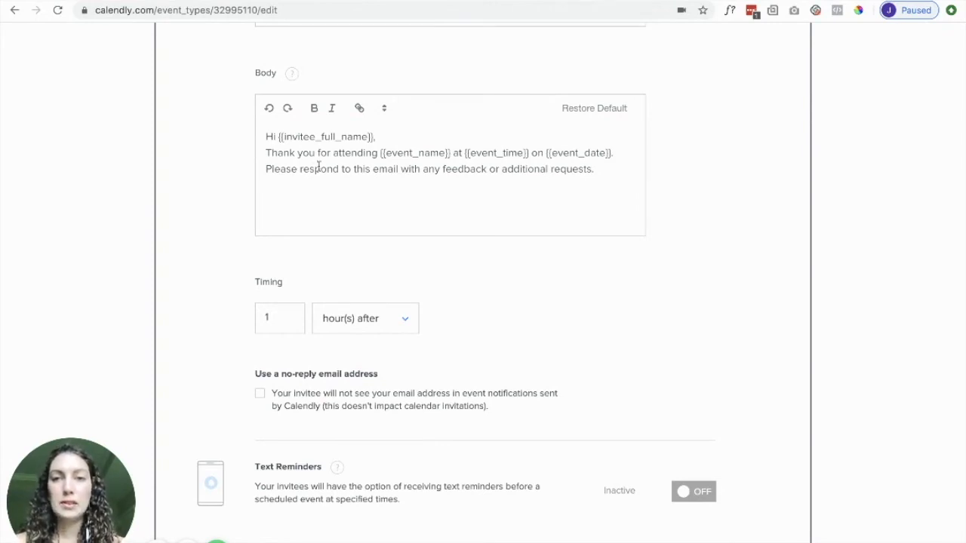
pyautogui.scroll(2, 446, 151)
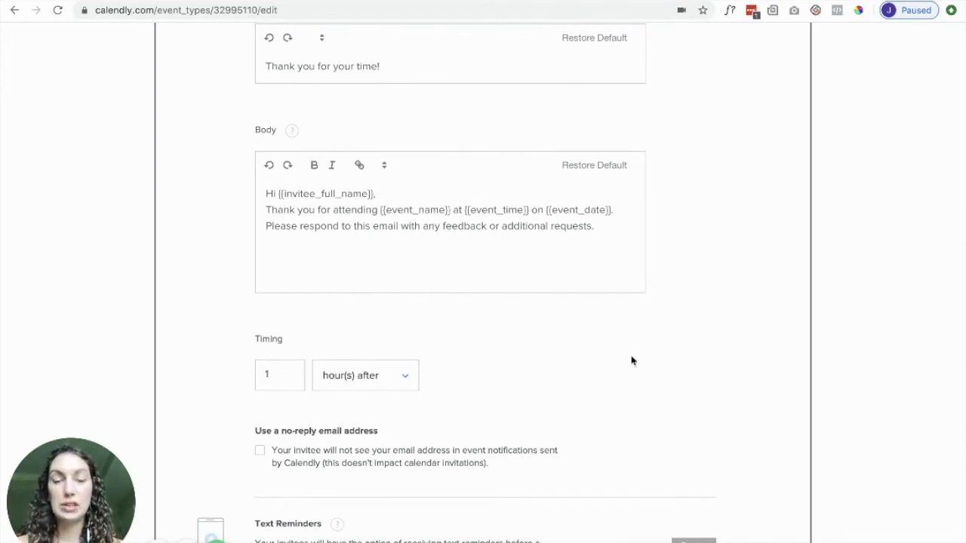
# Turn on text reminders and open their personalization to review the message and timing.
pyautogui.scroll(-1, 632, 361)
pyautogui.scroll(-3, 632, 361)
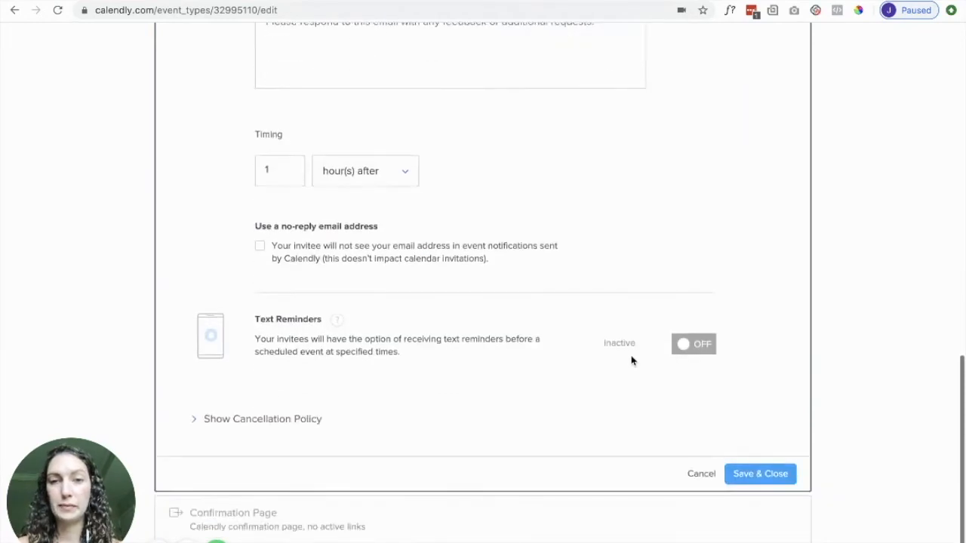
pyautogui.scroll(-1, 560, 317)
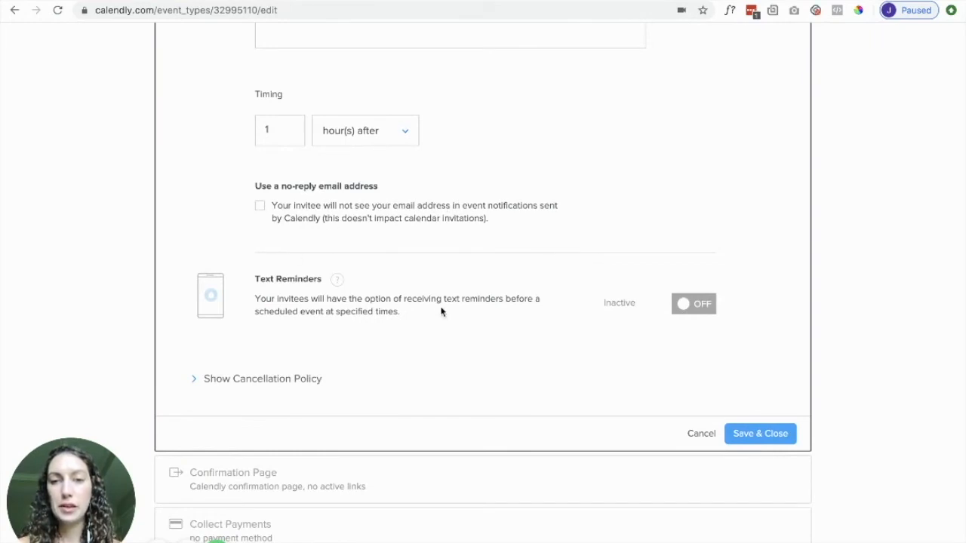
pyautogui.click(683, 305)
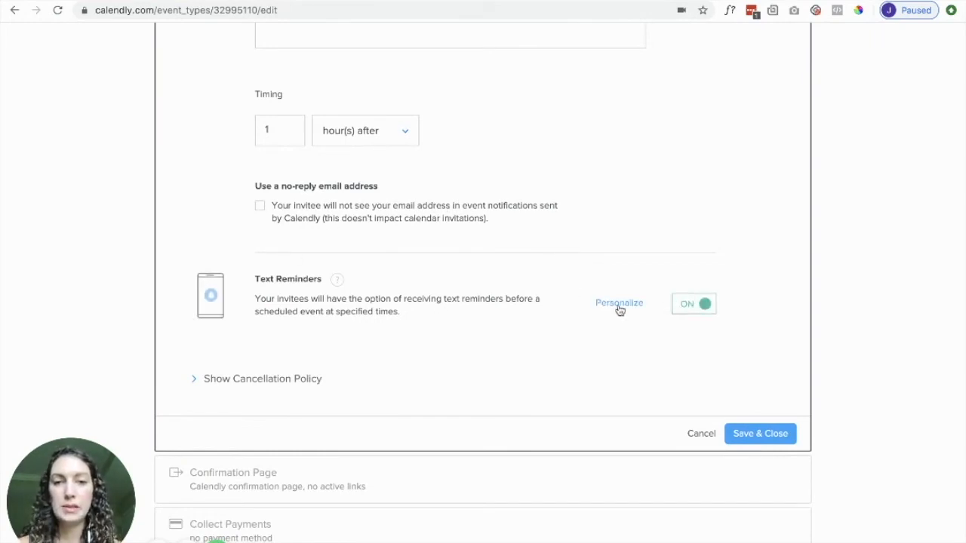
pyautogui.scroll(-5, 618, 309)
pyautogui.scroll(3, 500, 257)
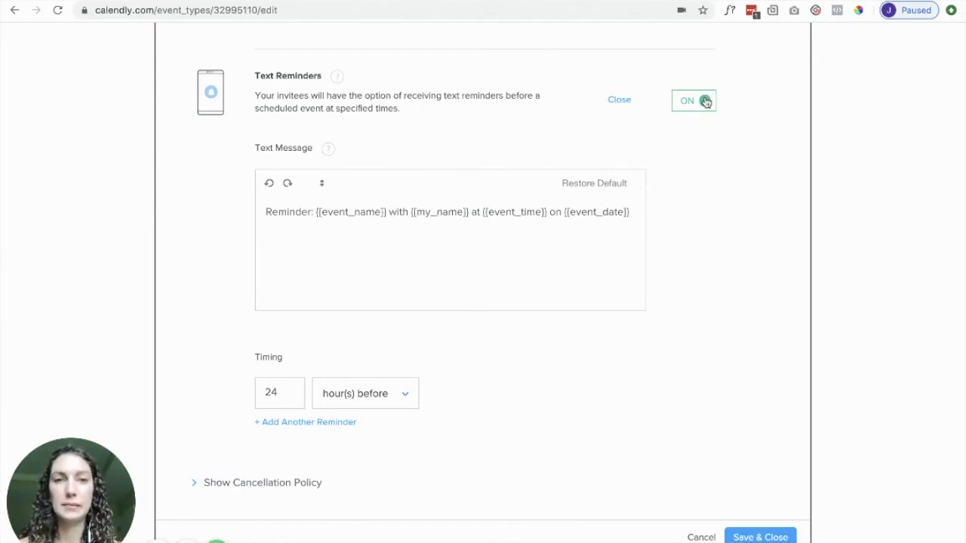
# Expand the cancellation policy settings to look at the cancel and reschedule links option and the policy text field.
pyautogui.scroll(-2, 548, 352)
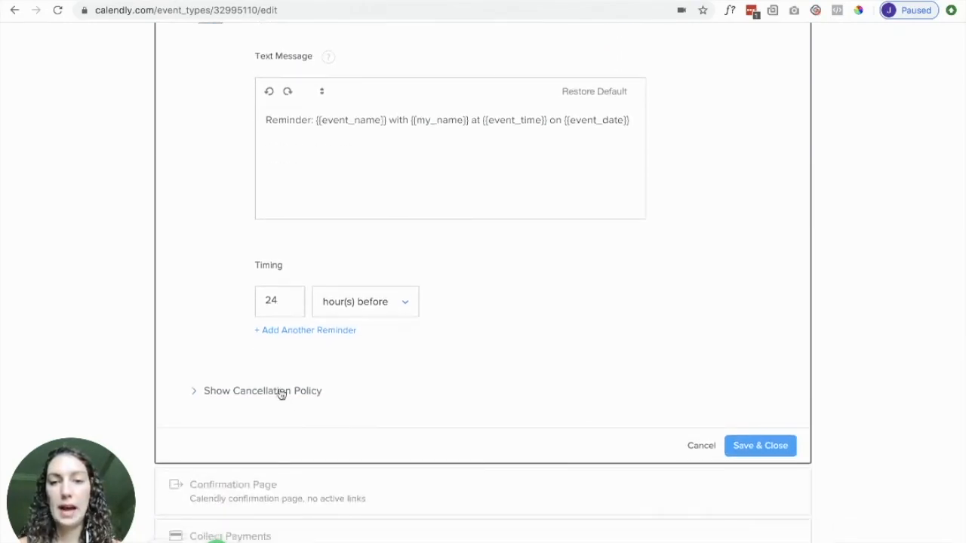
pyautogui.click(281, 392)
pyautogui.scroll(-2, 530, 369)
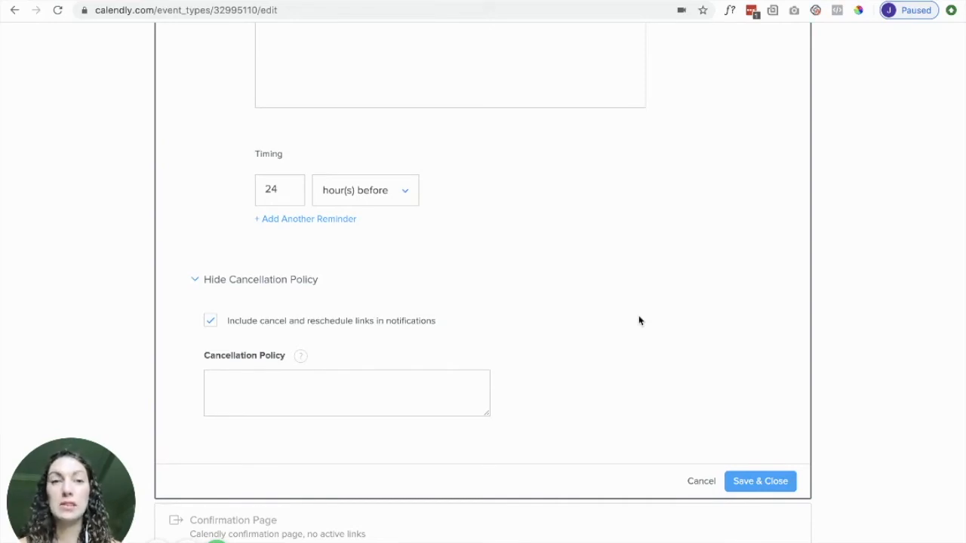
# Turn off text reminders and save the notifications and cancellation policy settings.
pyautogui.scroll(4, 639, 321)
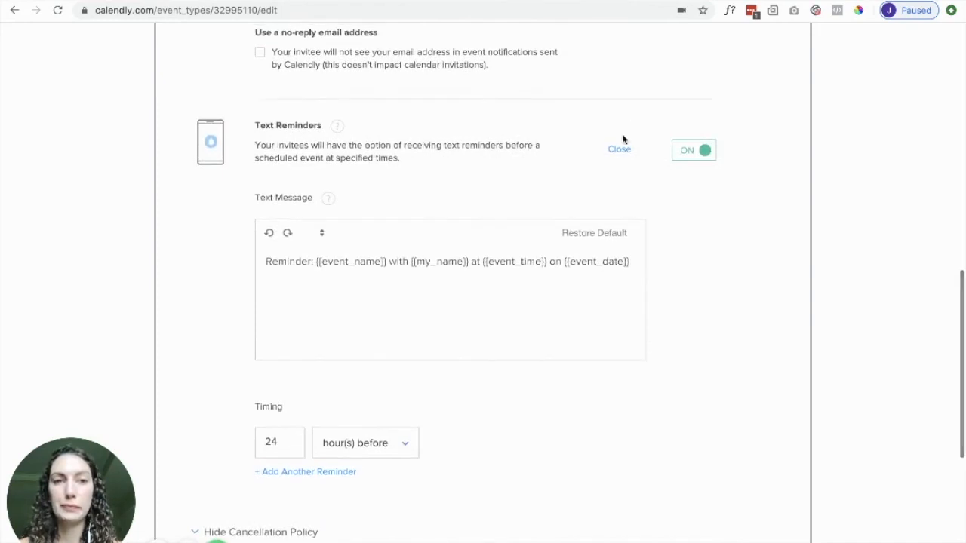
pyautogui.click(684, 154)
pyautogui.scroll(-1, 671, 347)
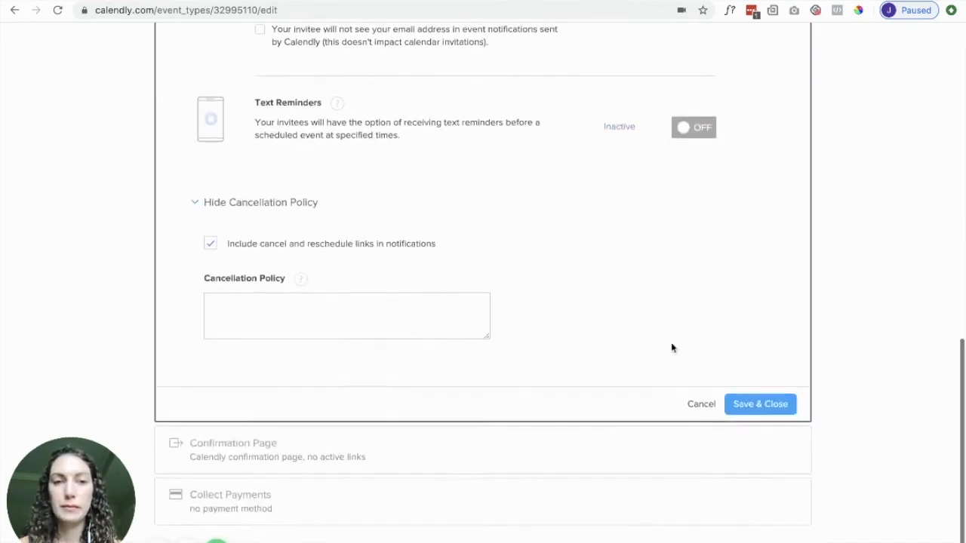
pyautogui.click(730, 404)
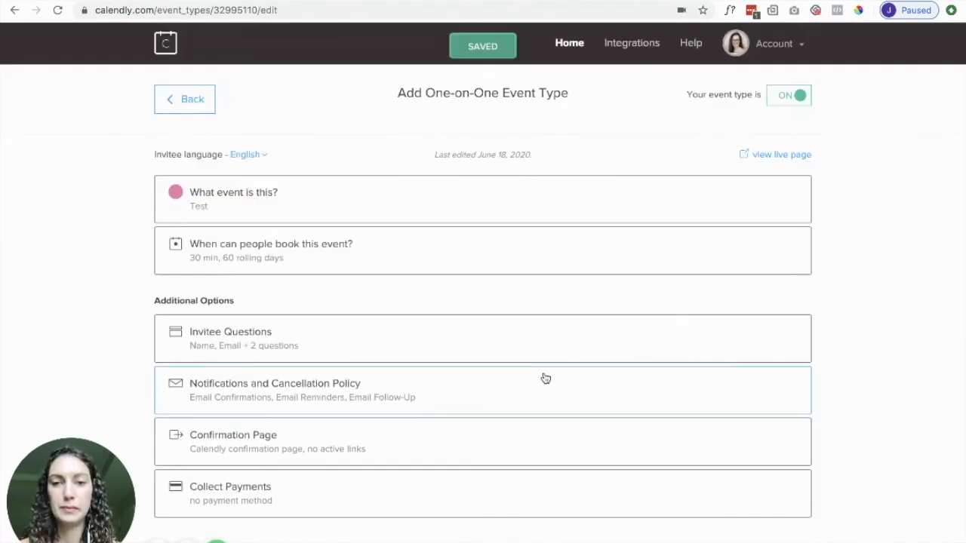
# Review the confirmation page's on-confirmation choices, keep displaying the Calendly confirmation page, and save and close the section.
pyautogui.click(459, 441)
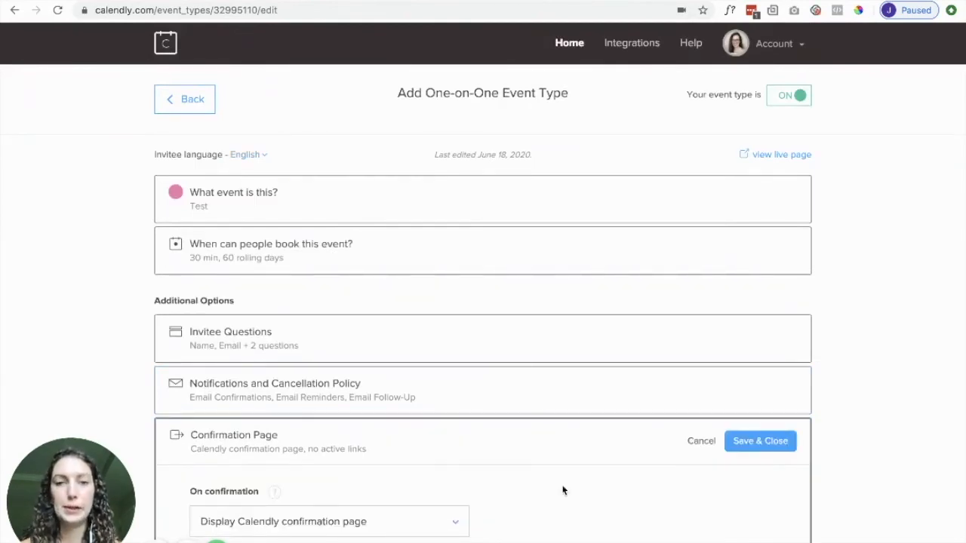
pyautogui.scroll(-4, 563, 490)
pyautogui.click(355, 254)
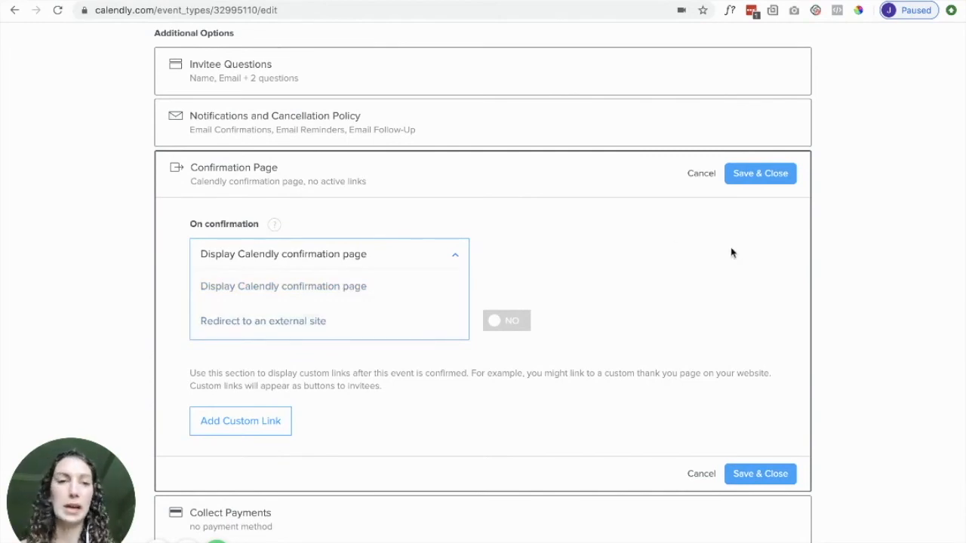
pyautogui.click(685, 277)
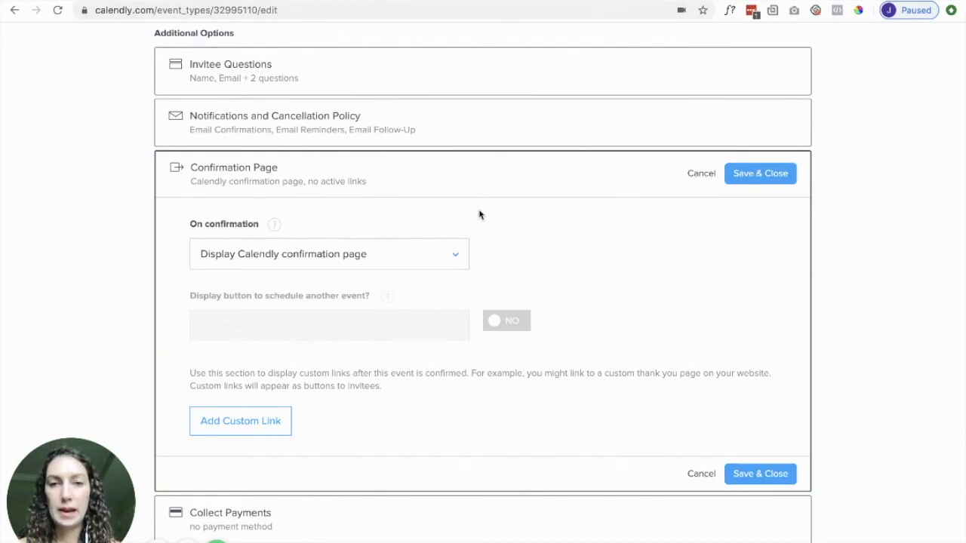
pyautogui.click(747, 177)
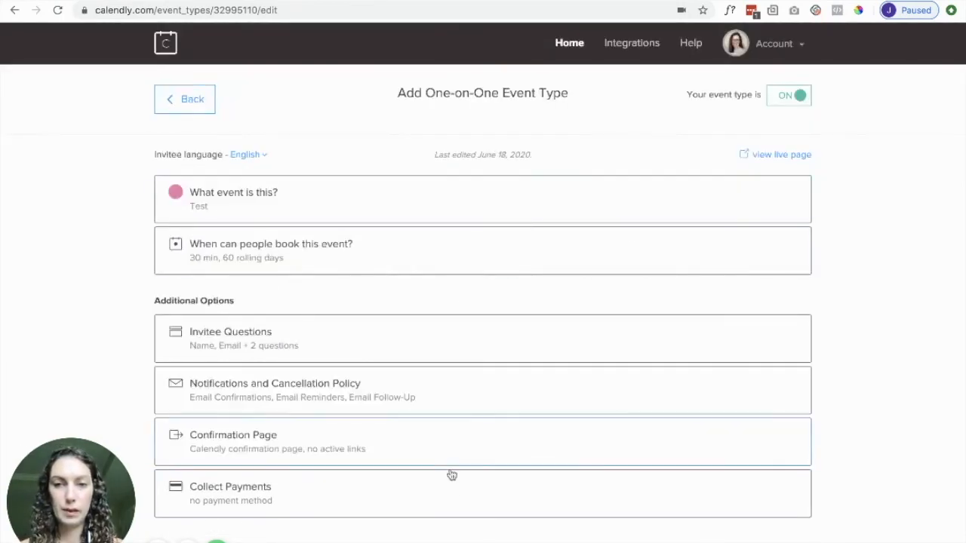
# Set the event to accept payments with PayPal and collect an amount of 35.00 USD.
pyautogui.click(395, 500)
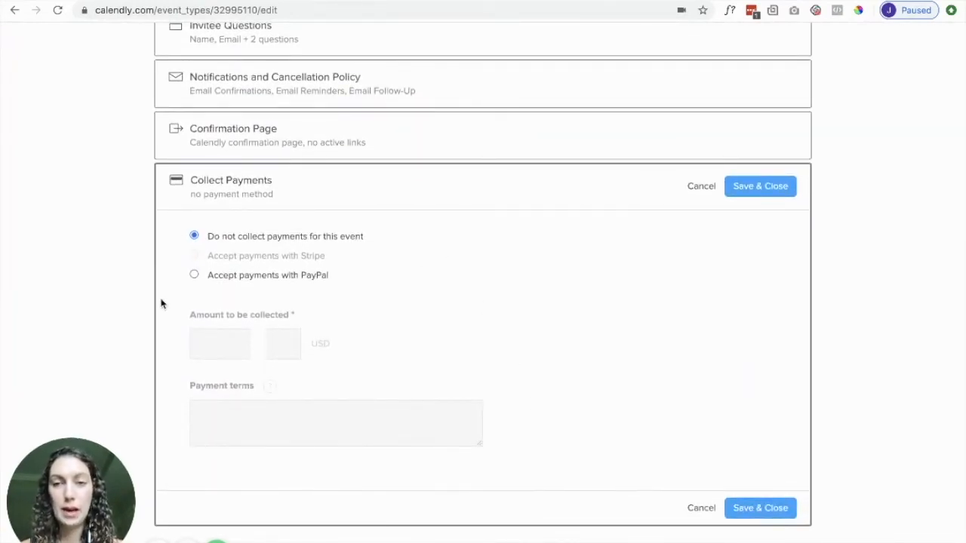
pyautogui.click(194, 274)
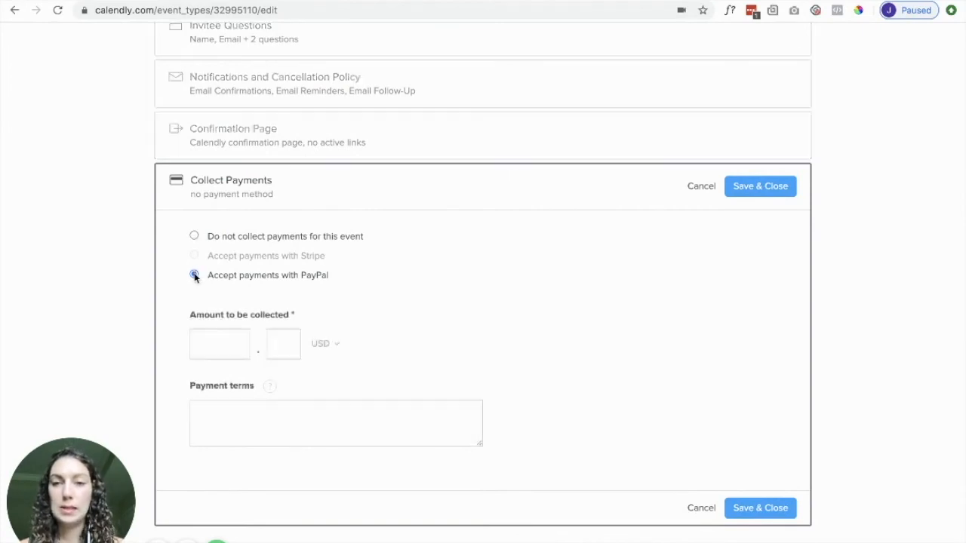
pyautogui.click(234, 346)
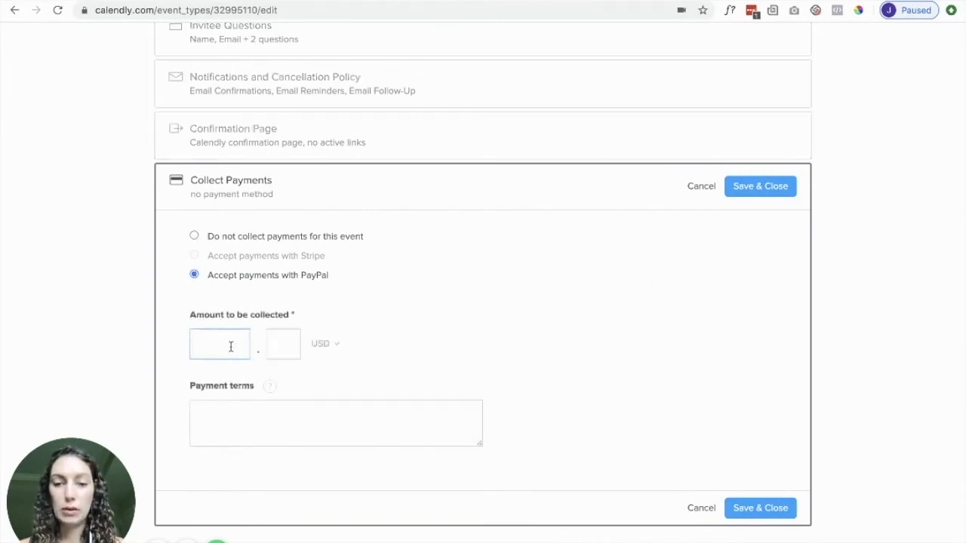
pyautogui.write('35')
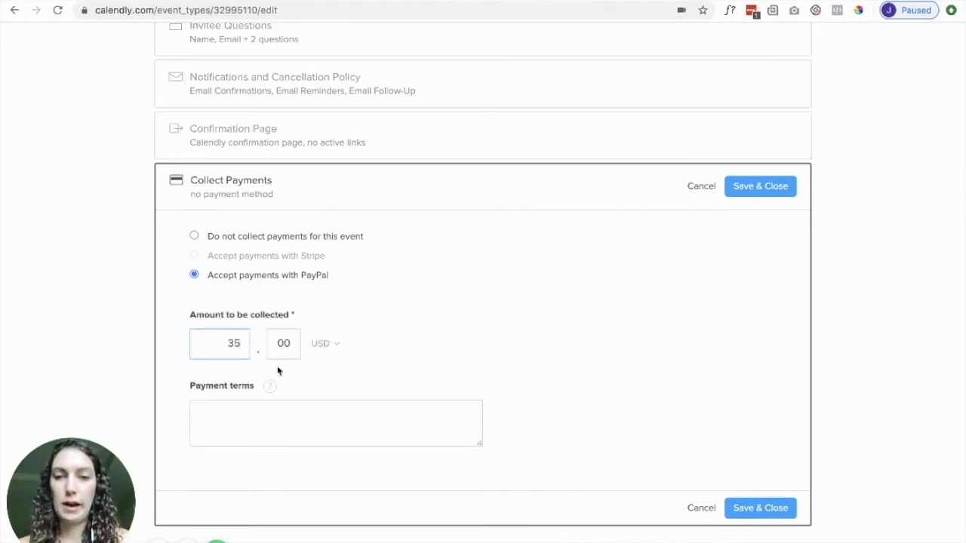
# Check the help for the payment terms field, leave the field empty, and save the payment settings.
pyautogui.click(298, 427)
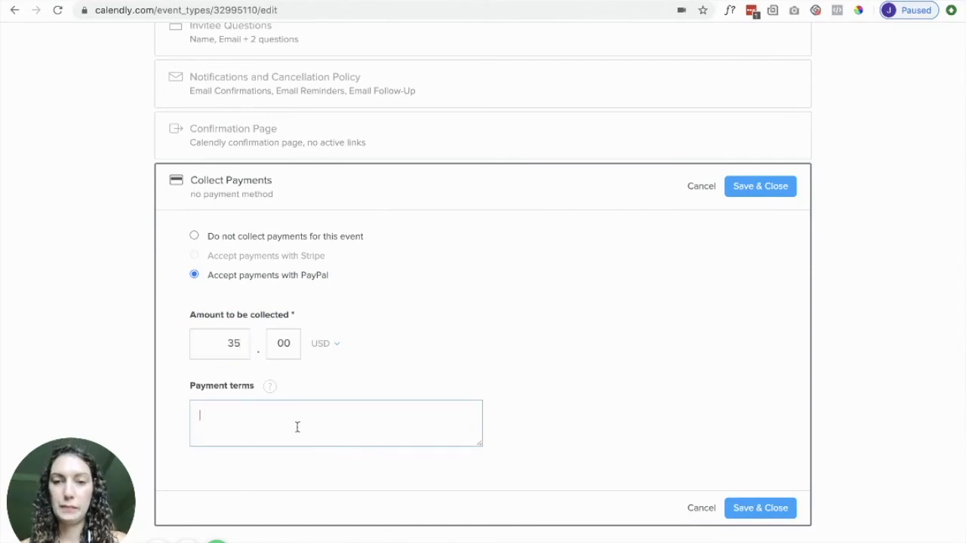
pyautogui.click(270, 388)
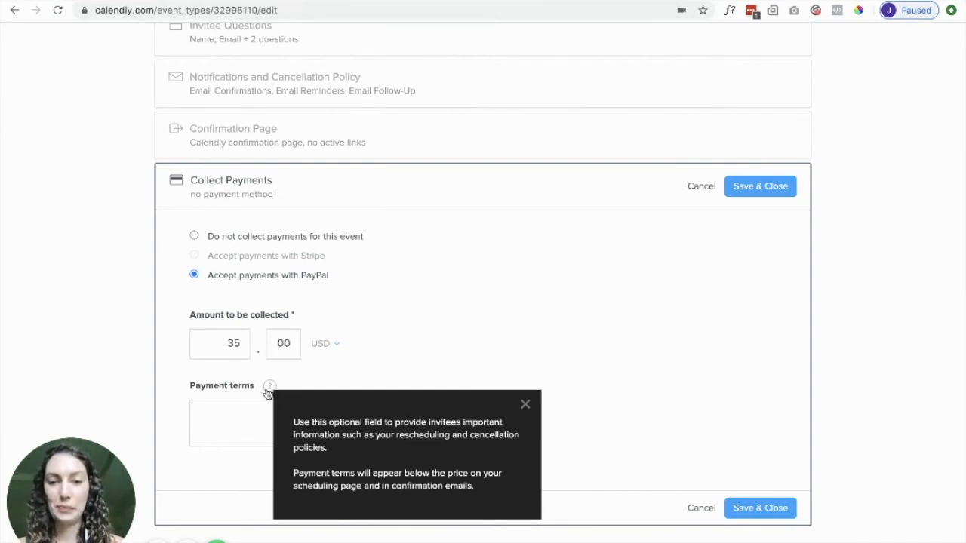
pyautogui.click(674, 315)
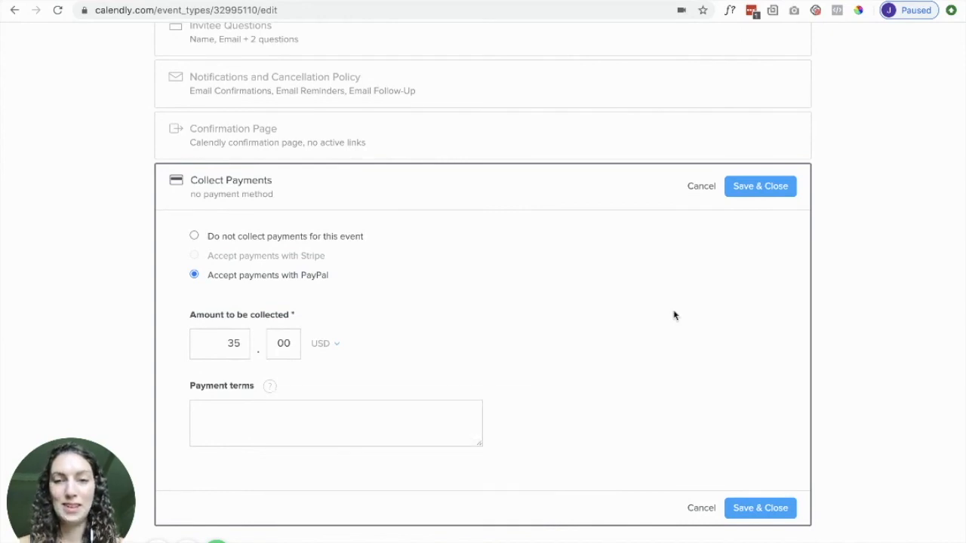
pyautogui.click(749, 189)
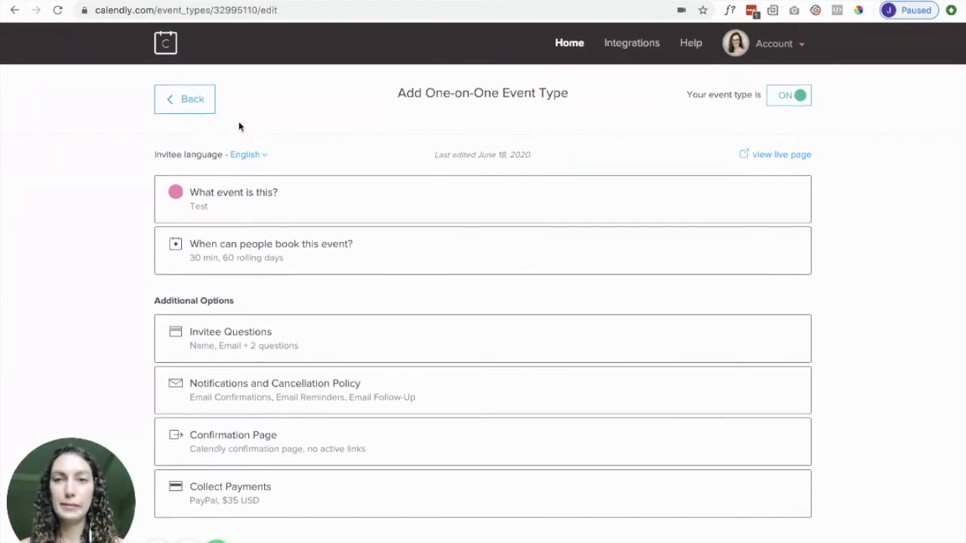
# Reopen the Test event from the event types list and view its live booking page, closing the page after the check.
pyautogui.click(191, 113)
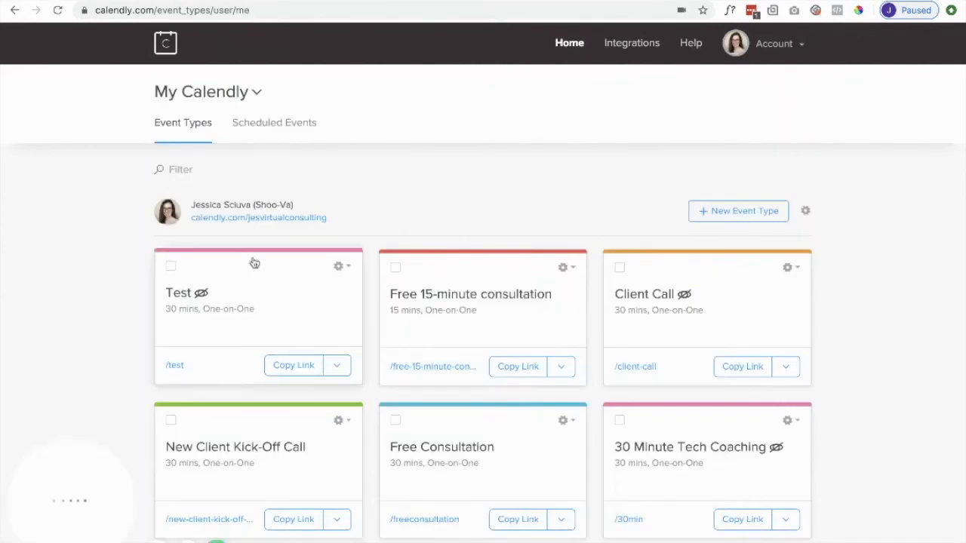
pyautogui.click(192, 367)
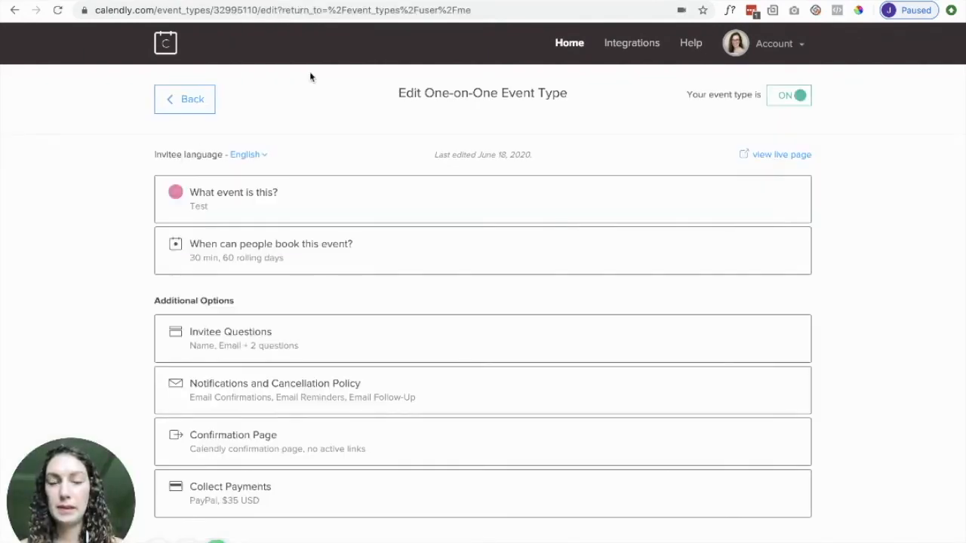
pyautogui.click(782, 155)
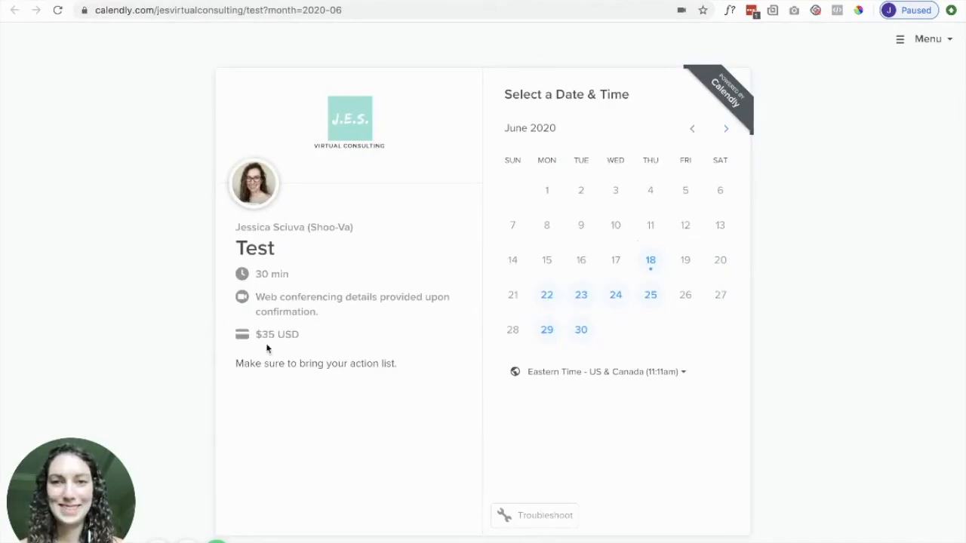
pyautogui.click(80, 1)
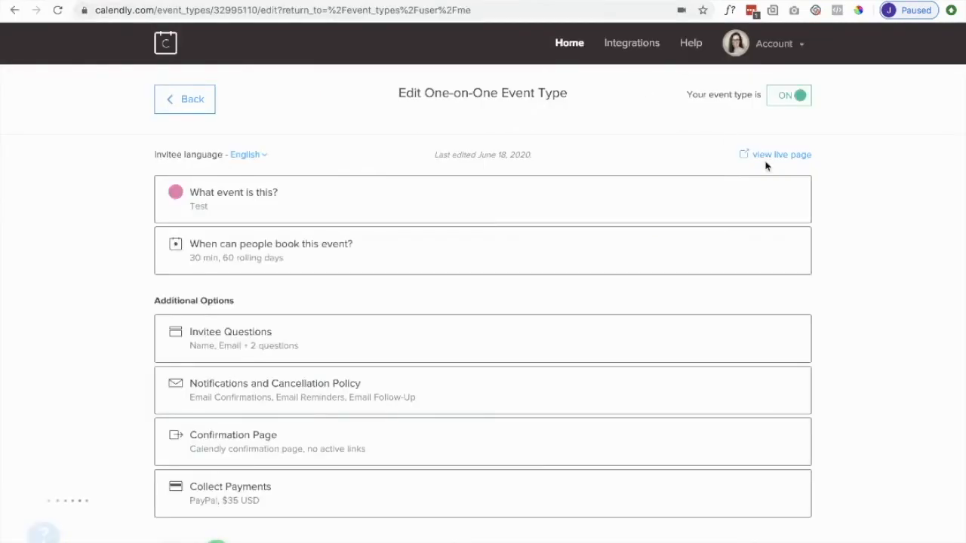
# Look through the list of integrations available for the account, from Calendly for Chrome down to Calendar Connections.
pyautogui.click(631, 45)
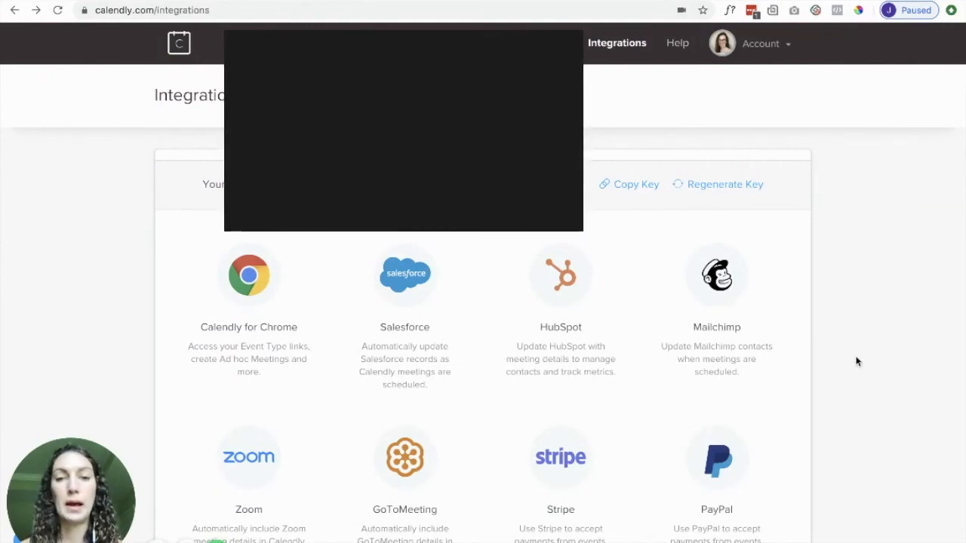
pyautogui.scroll(-7, 857, 362)
pyautogui.scroll(-2, 856, 362)
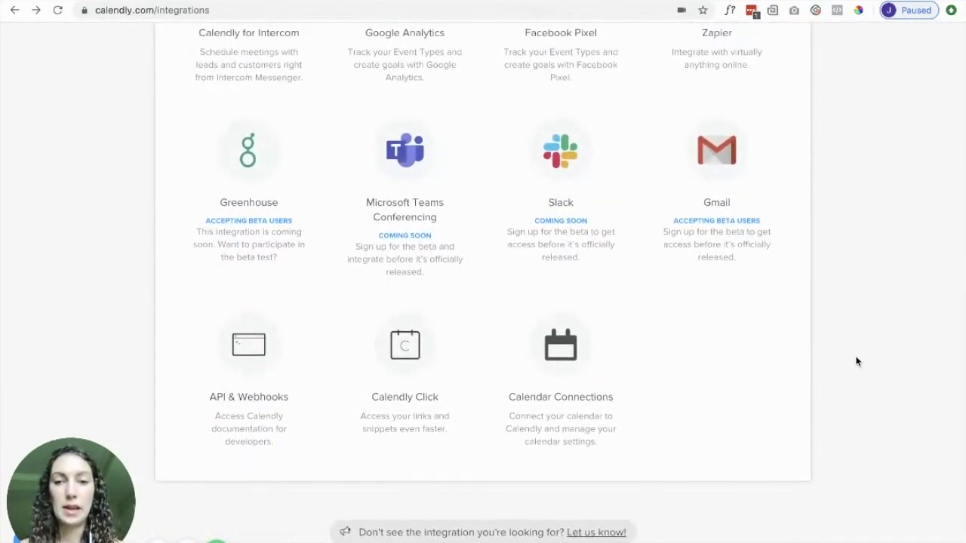
pyautogui.scroll(9, 857, 361)
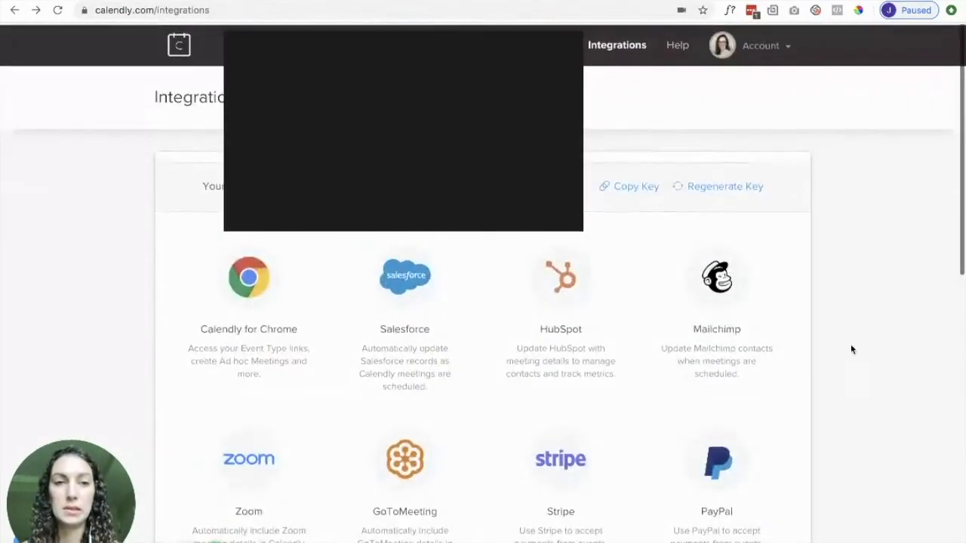
# Open the account settings and review the profile's photo, name, welcome message, language, date and time format, country and time zone.
pyautogui.click(787, 50)
pyautogui.click(688, 78)
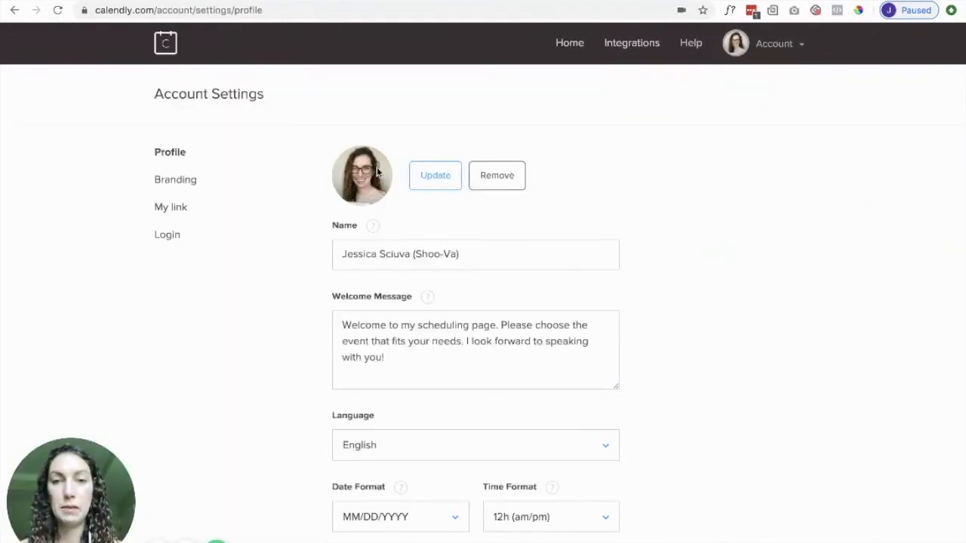
pyautogui.scroll(-3, 763, 337)
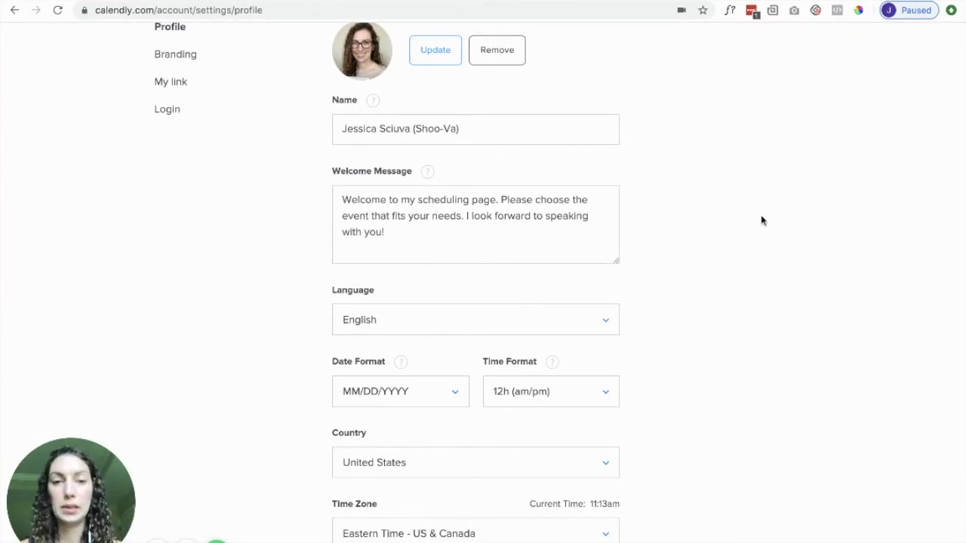
pyautogui.scroll(-3, 761, 220)
pyautogui.scroll(3, 762, 221)
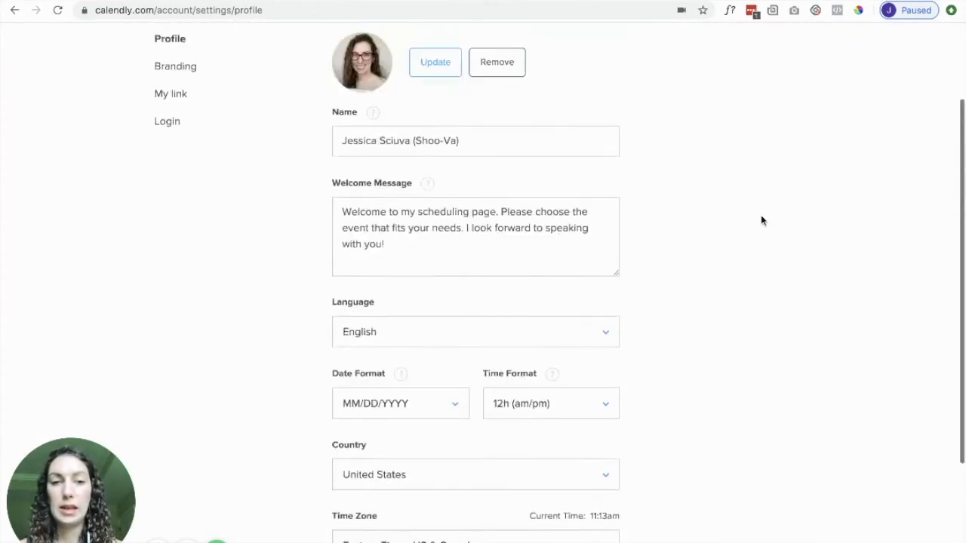
pyautogui.scroll(3, 761, 220)
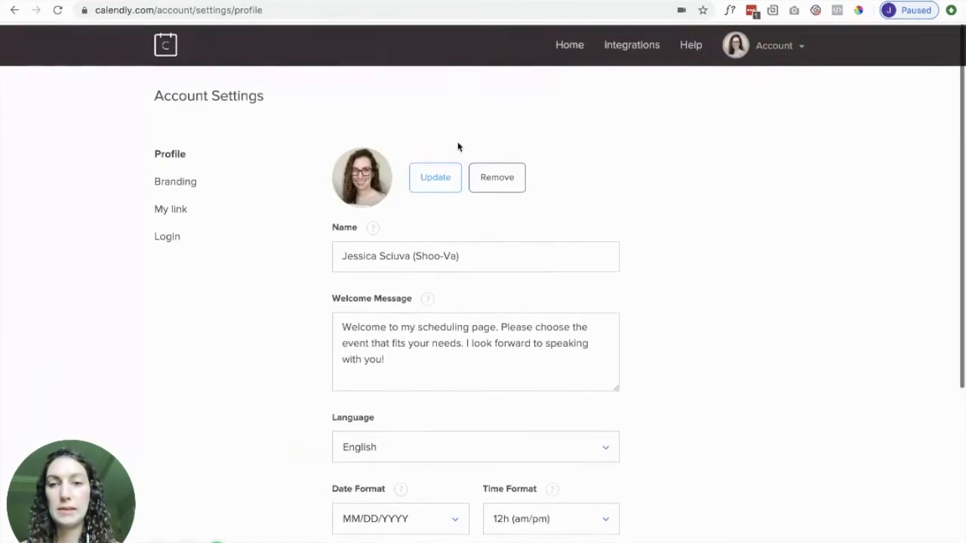
# Check the account's branding settings and personal link setting, and return to the profile settings.
pyautogui.click(181, 184)
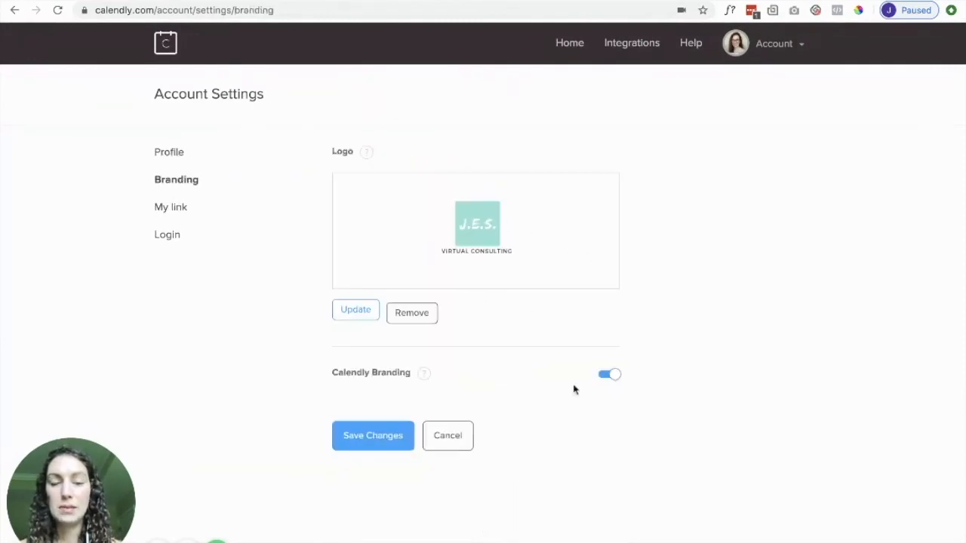
pyautogui.click(176, 208)
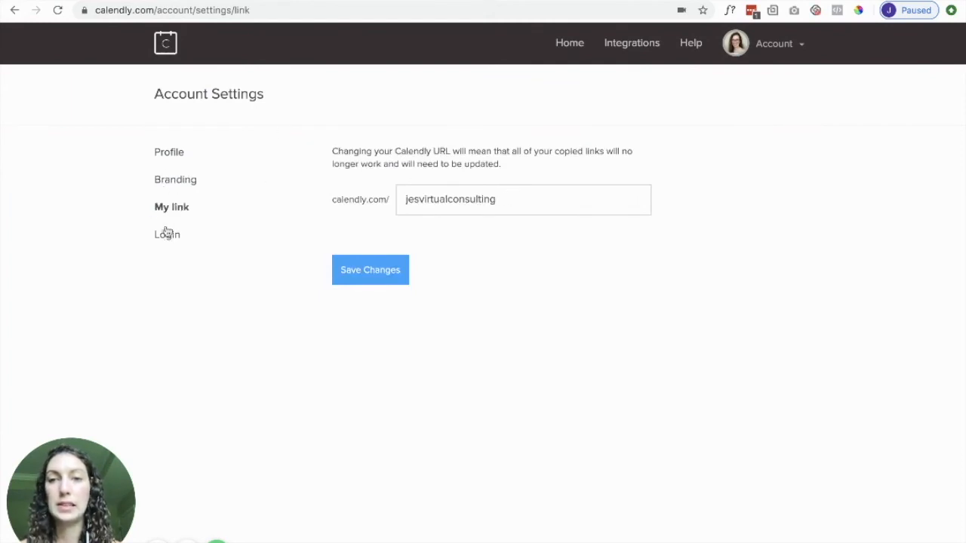
pyautogui.click(168, 154)
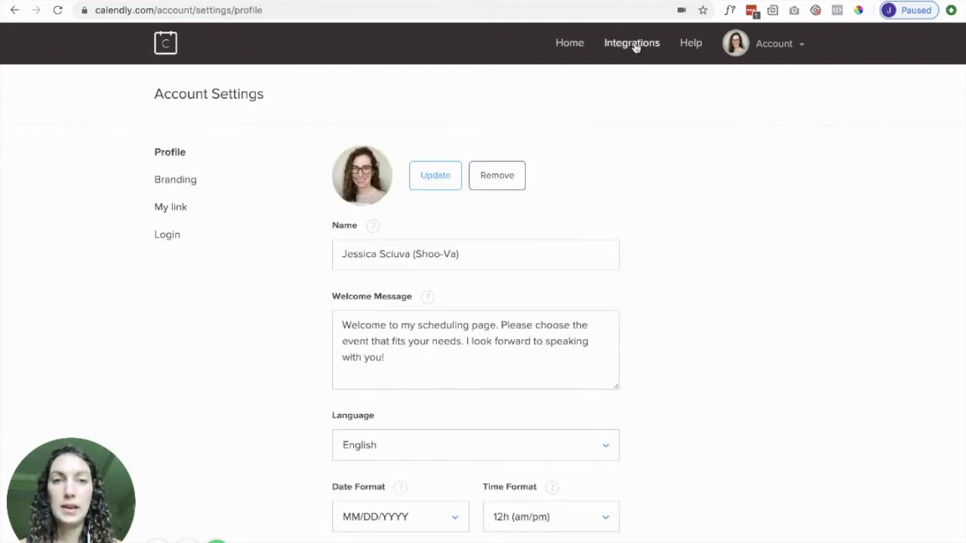
# View the calendar connections, including the conflict-check and add-to-calendar configuration, and show the account options again.
pyautogui.click(784, 53)
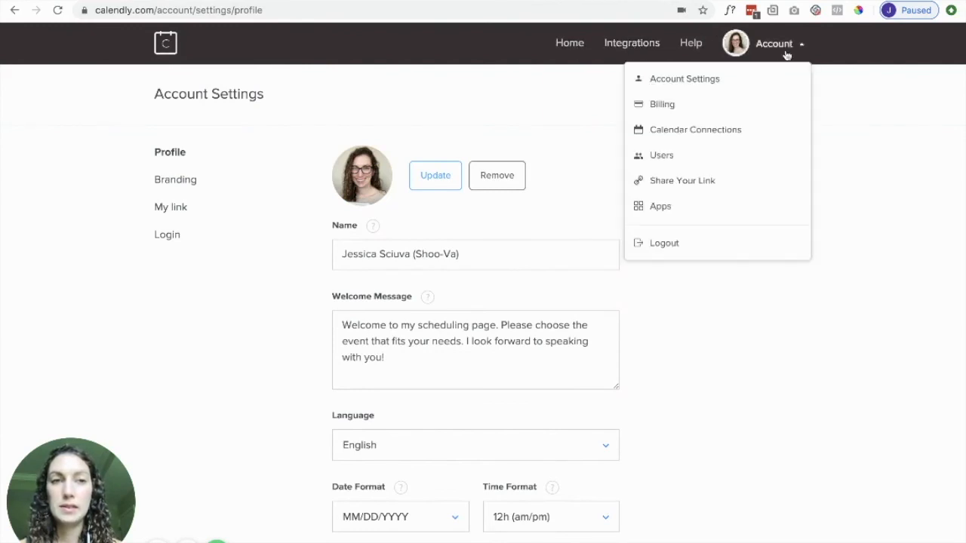
pyautogui.click(702, 134)
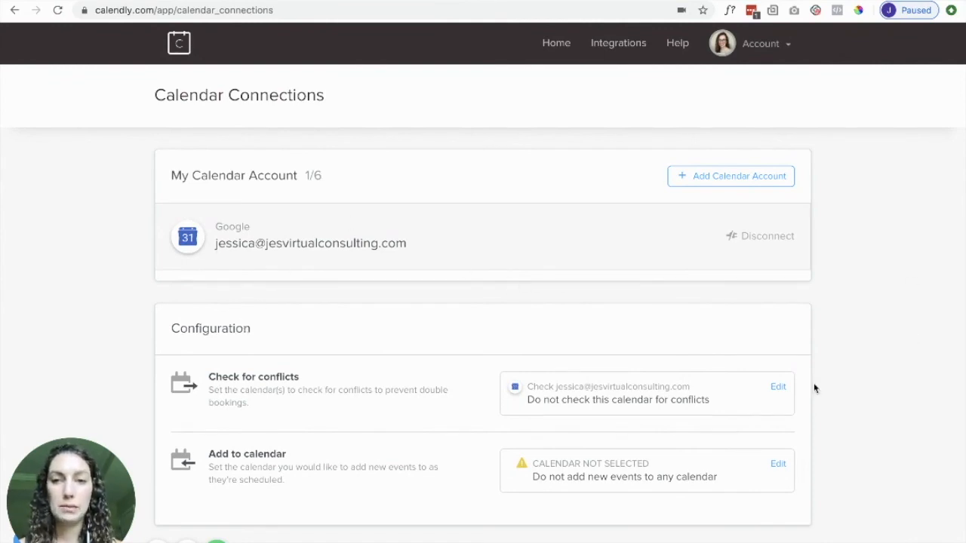
pyautogui.scroll(-1, 813, 384)
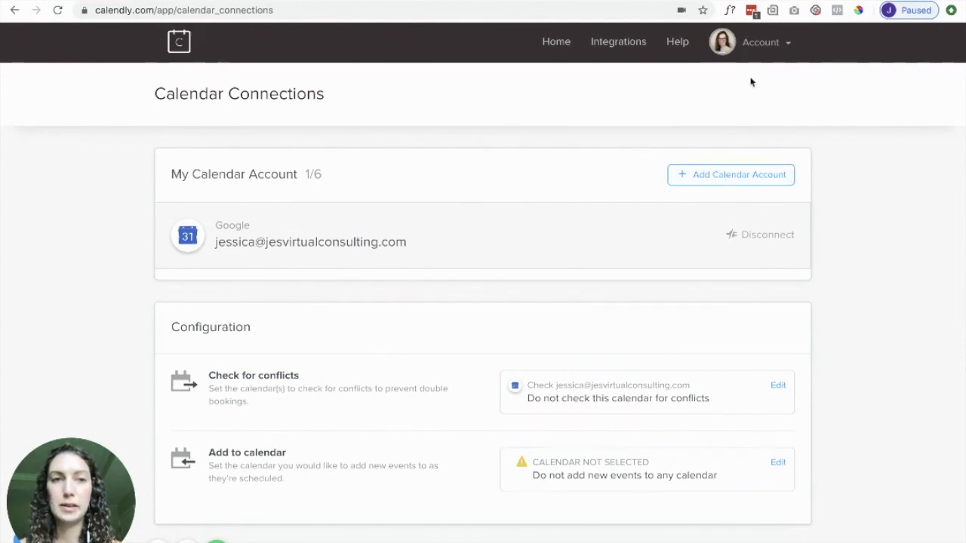
pyautogui.click(781, 48)
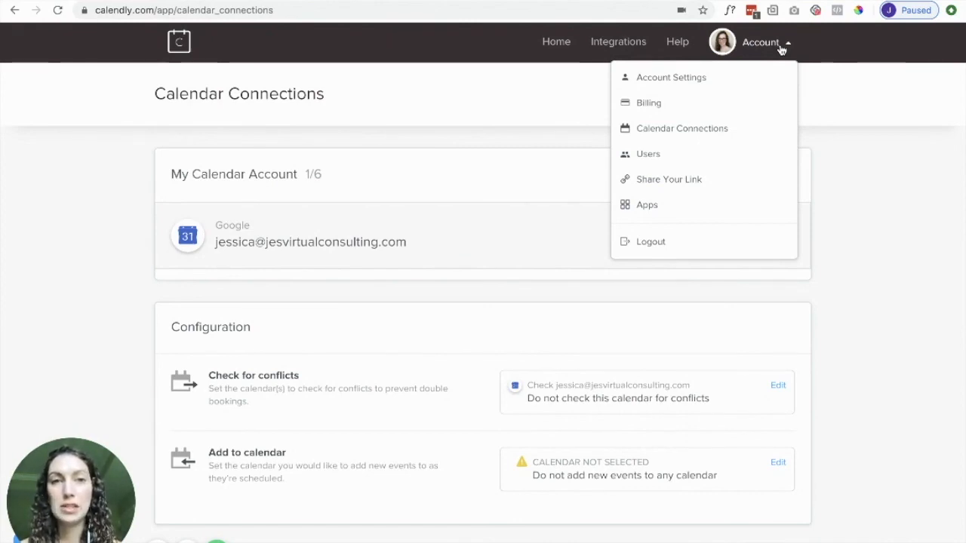
# Open the Client Call event type, review its name, location and description settings, and return to the event types list unchanged.
pyautogui.click(559, 50)
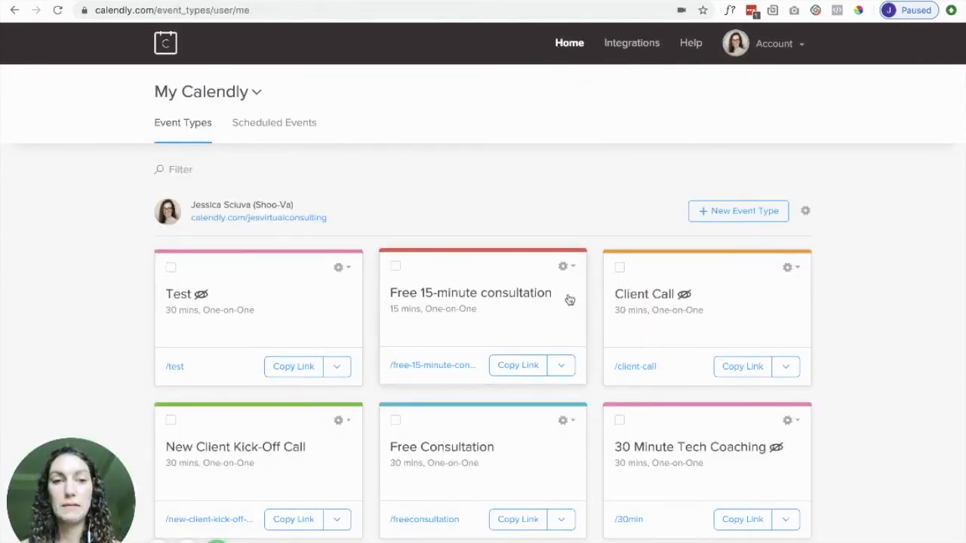
pyautogui.click(631, 304)
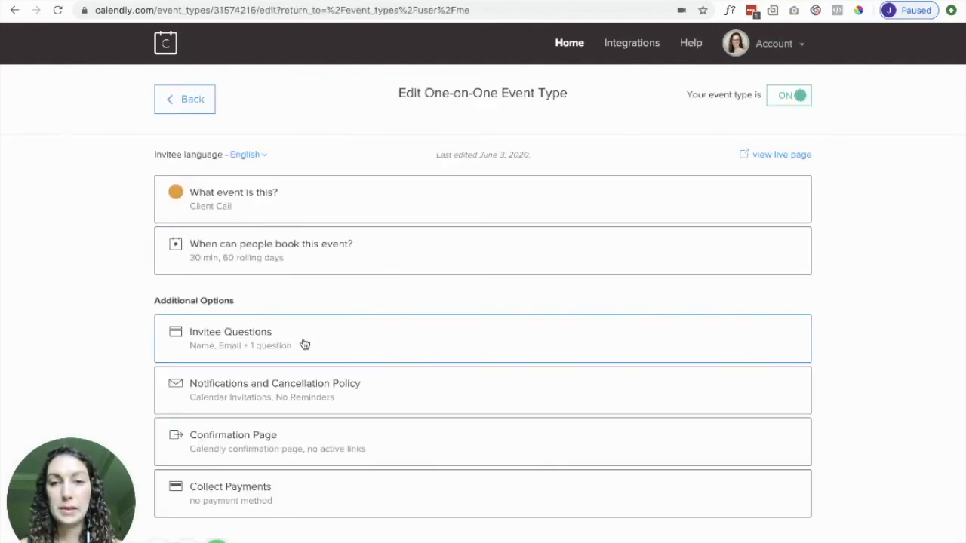
pyautogui.click(287, 209)
pyautogui.scroll(-2, 316, 511)
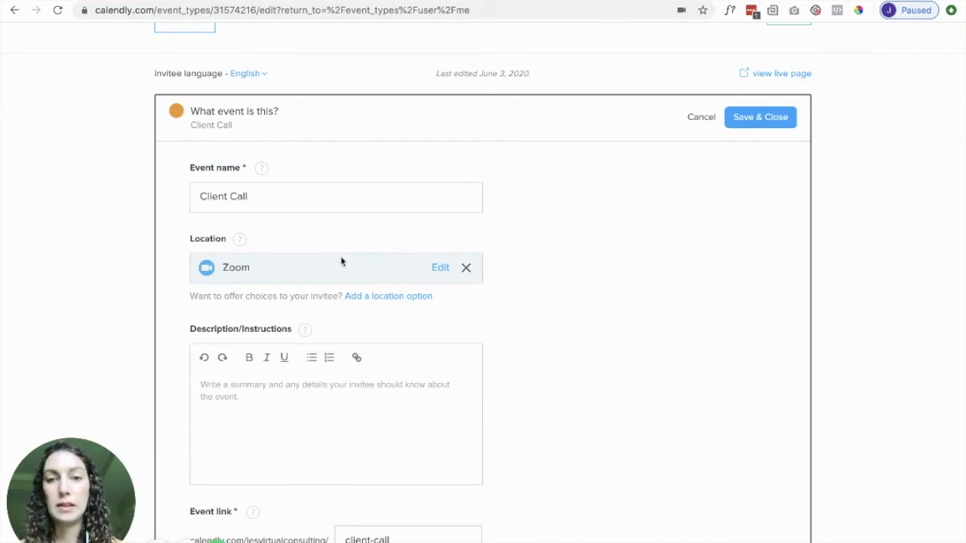
pyautogui.scroll(2, 647, 377)
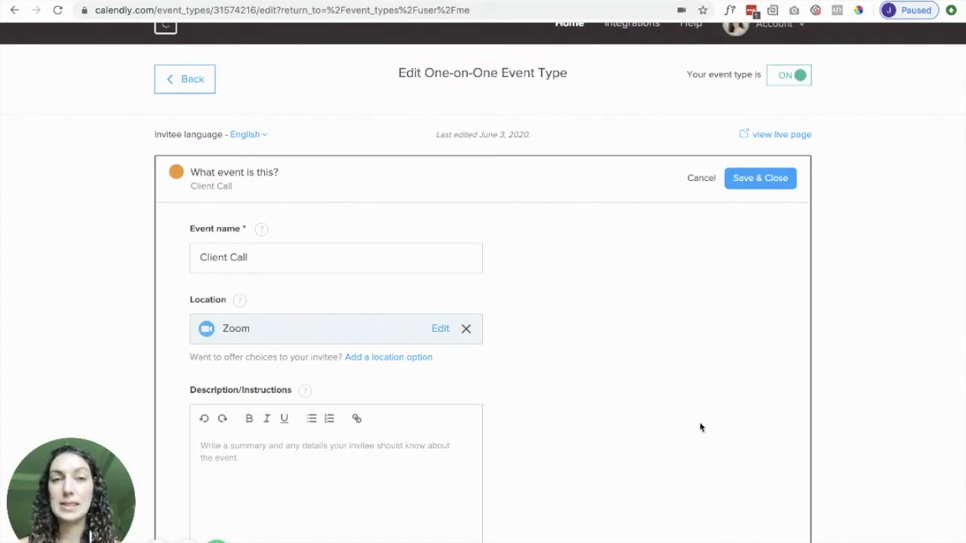
pyautogui.click(191, 91)
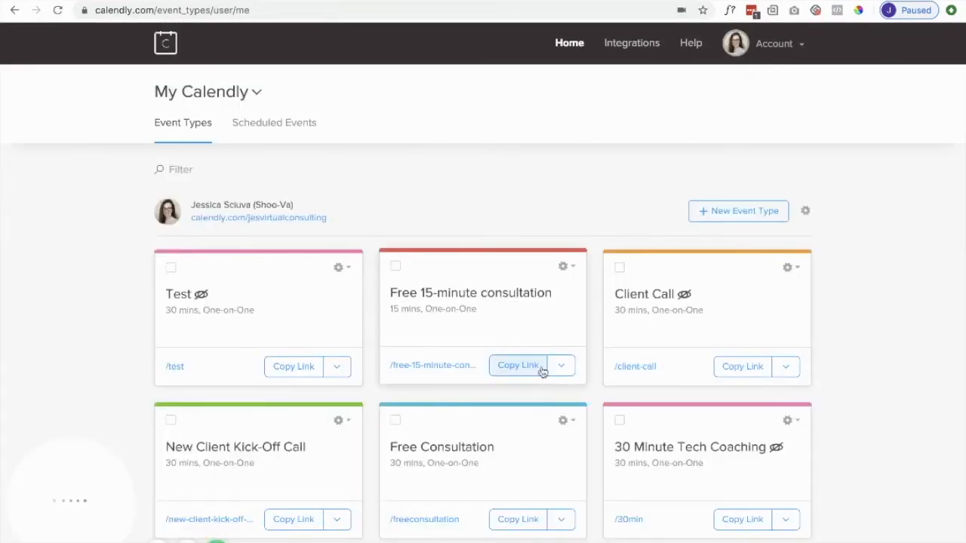
# Look over the Test event's options and open the add-to-website choices for the whole scheduling page.
pyautogui.scroll(-3, 641, 369)
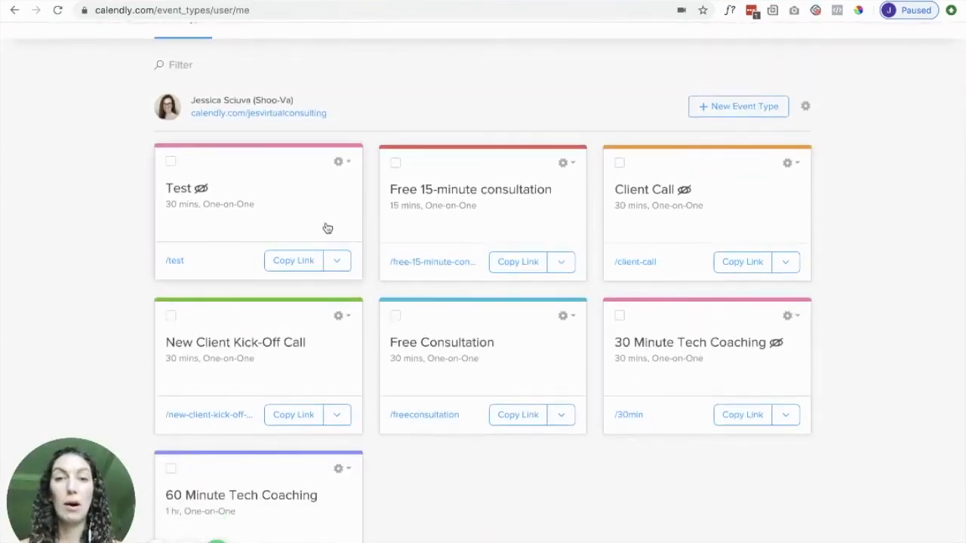
pyautogui.click(340, 163)
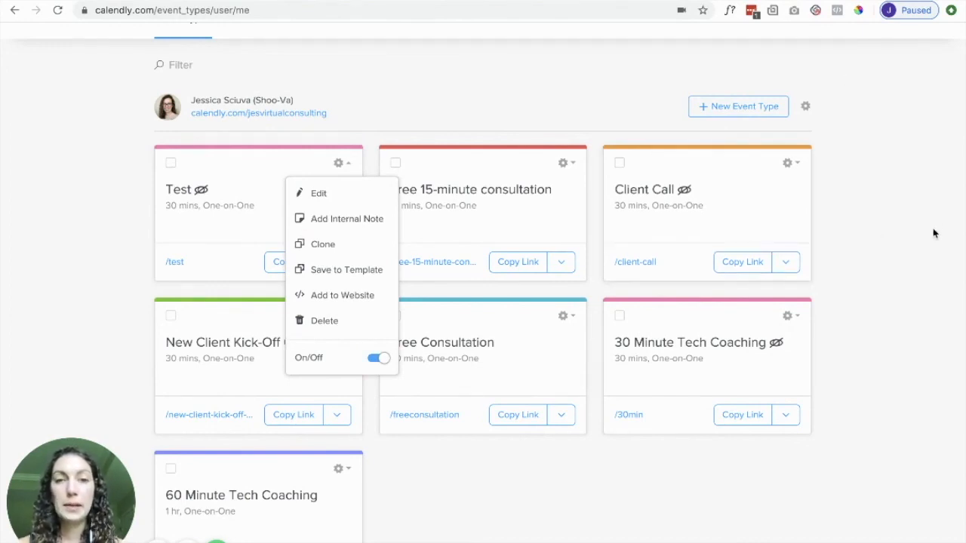
pyautogui.click(805, 108)
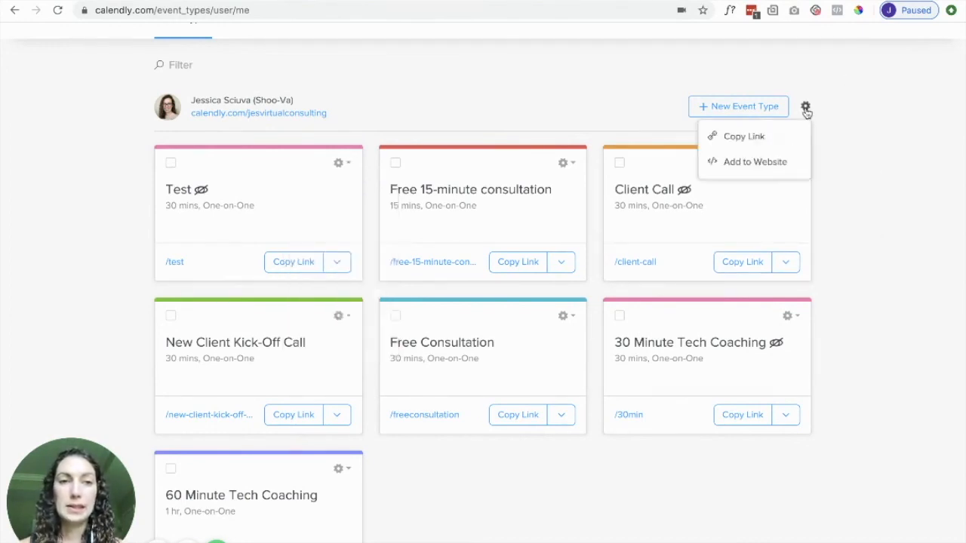
pyautogui.click(776, 164)
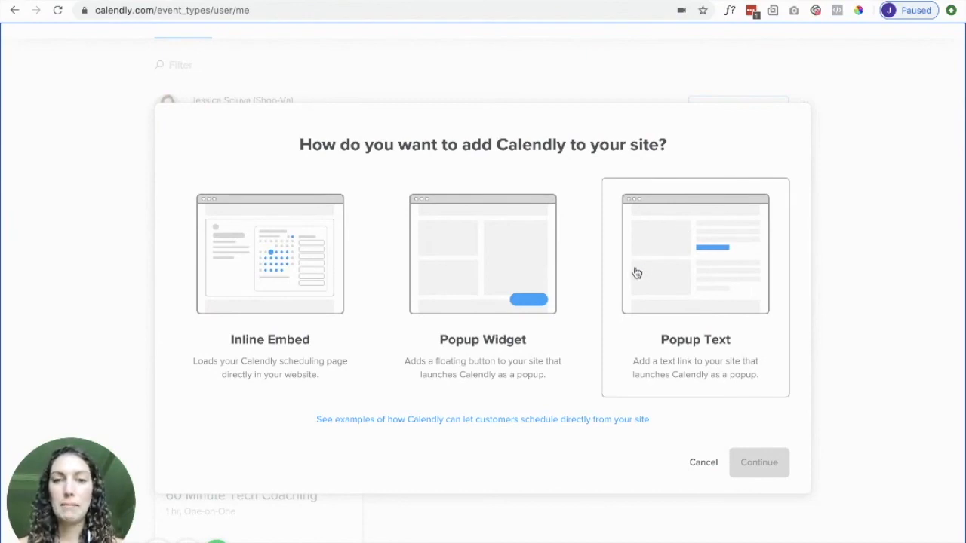
# Choose the Popup Widget embed, examine its widget settings, page settings and embed code, and close it without copying the code.
pyautogui.click(521, 263)
pyautogui.click(754, 462)
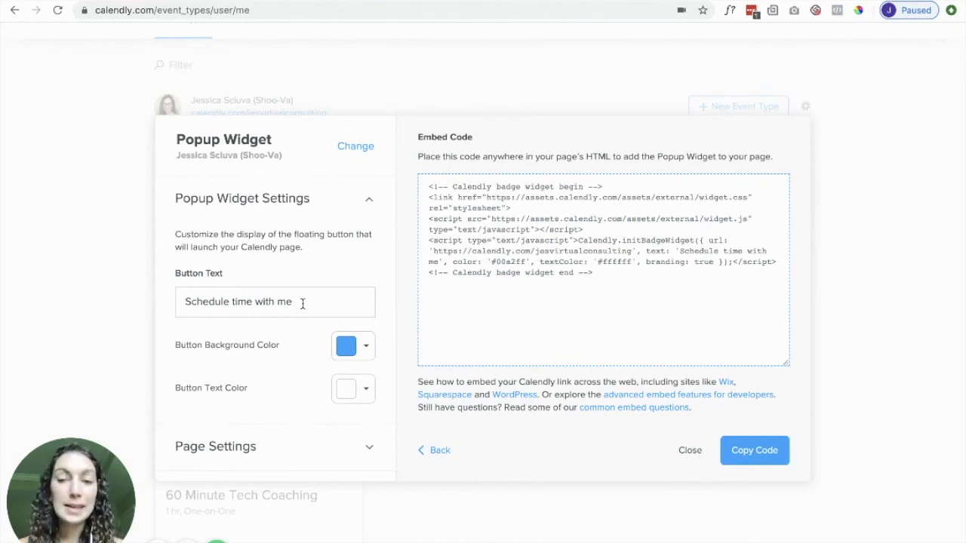
pyautogui.click(359, 437)
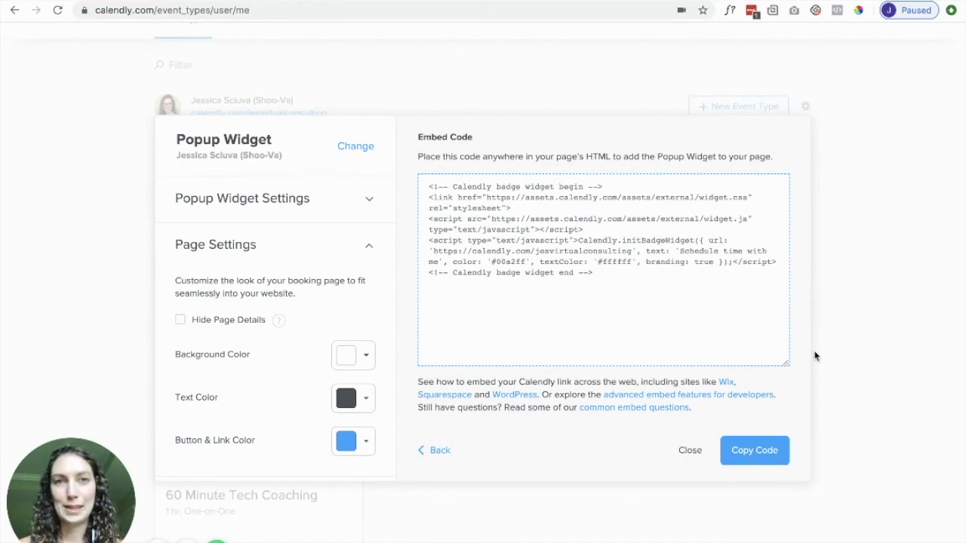
pyautogui.click(687, 451)
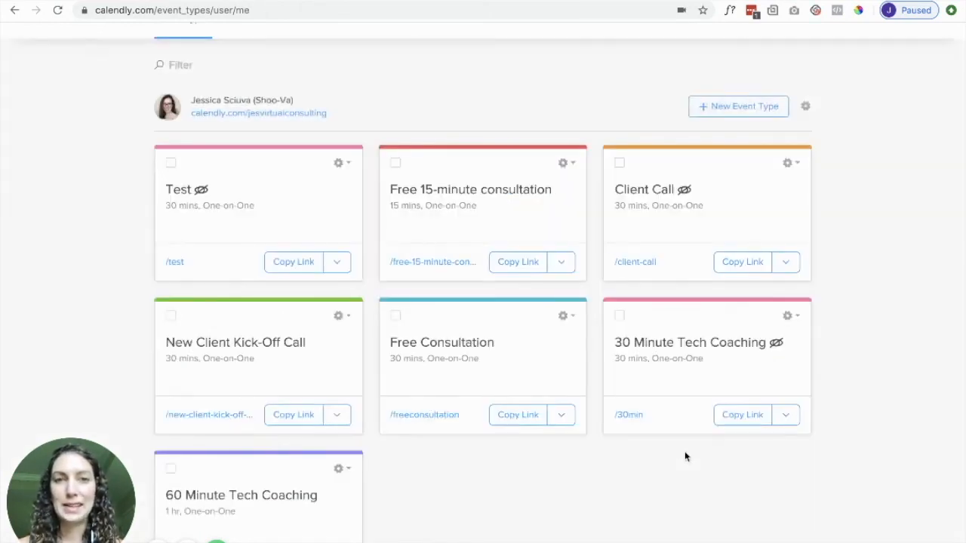